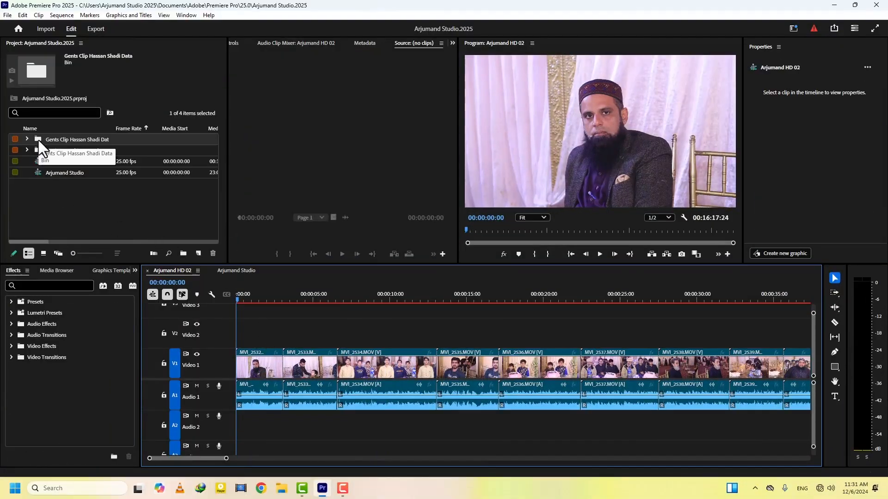
pyautogui.doubleClick(39, 140)
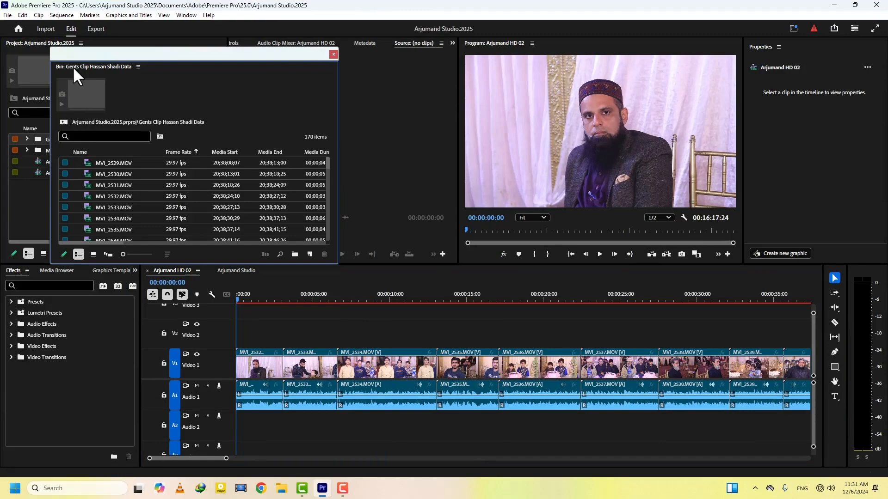
pyautogui.moveTo(73, 66); pyautogui.dragTo(277, 106)
pyautogui.click(274, 137)
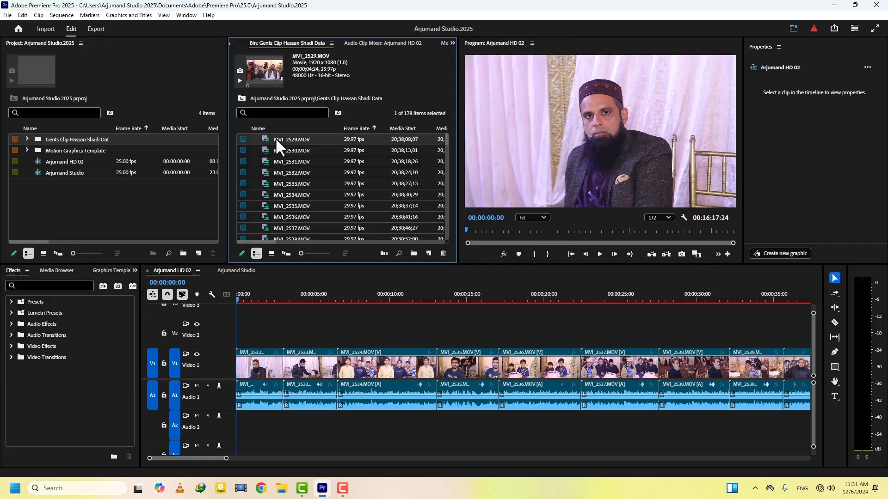
pyautogui.click(271, 253)
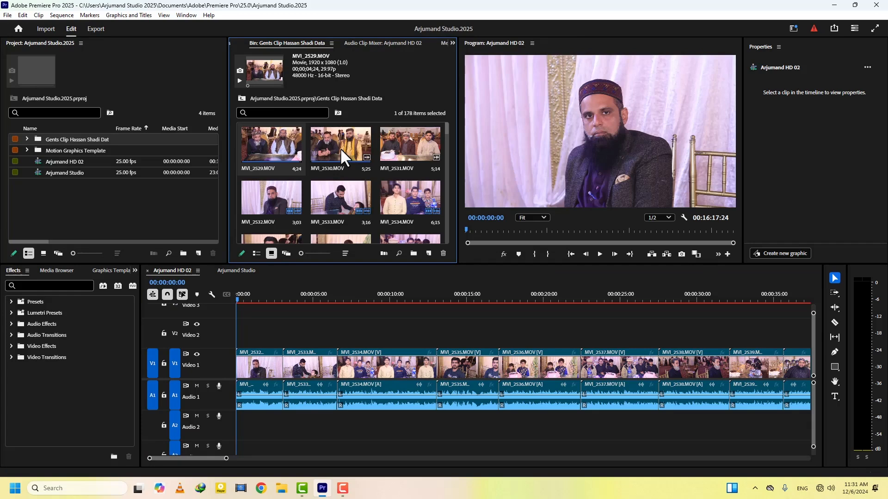
pyautogui.click(265, 200)
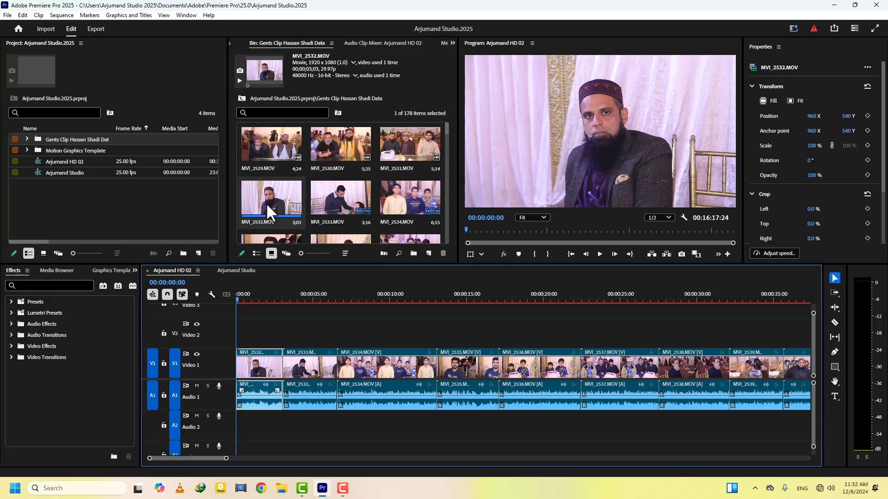
# Set MVI_2532.MOV in the bin to 50% speed
pyautogui.click(267, 205)
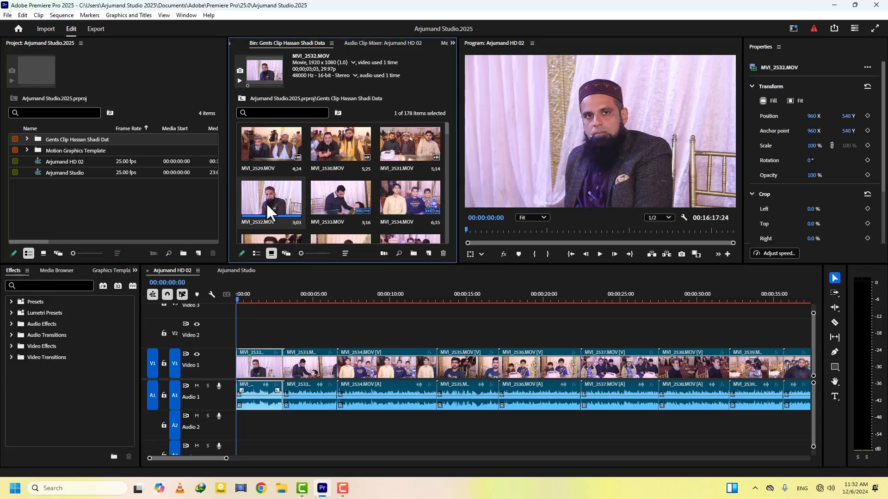
pyautogui.hotkey('ctrl', 'r')
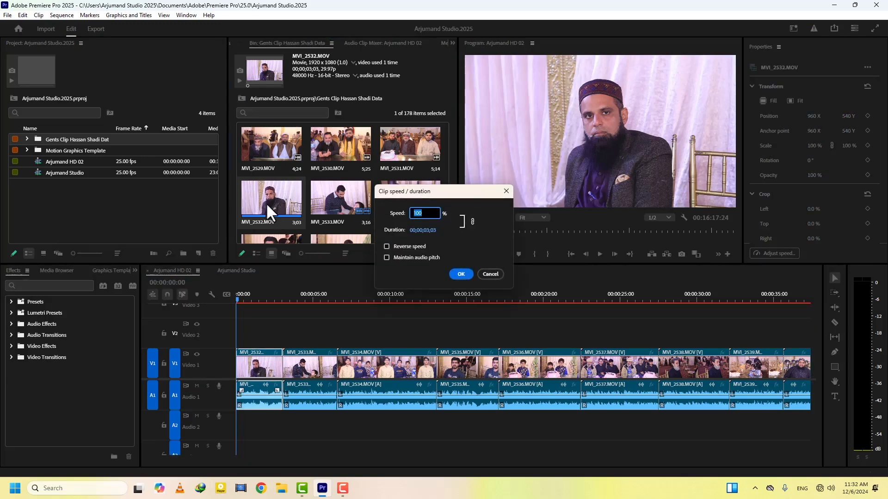
pyautogui.write('50')
pyautogui.press('Return')
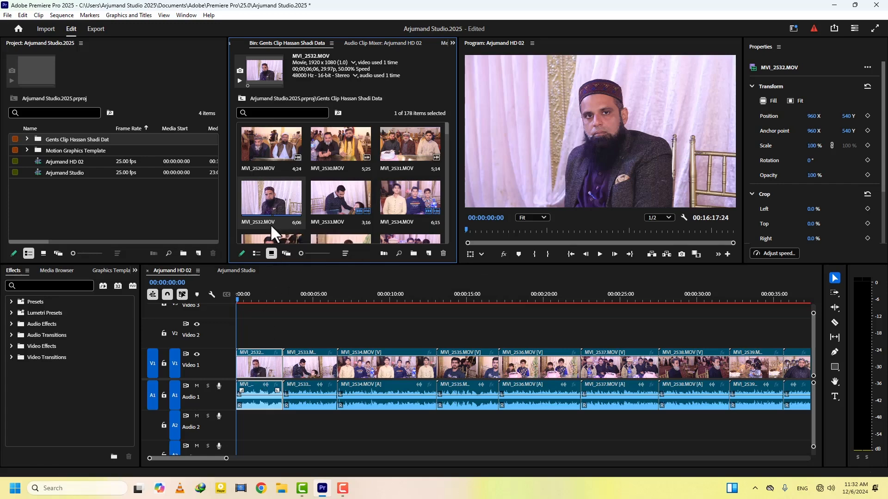
# Insert the slowed MVI_2532.MOV into the sequence at 00:00:03:02 and check it around 00:00:05:14
pyautogui.click(323, 314)
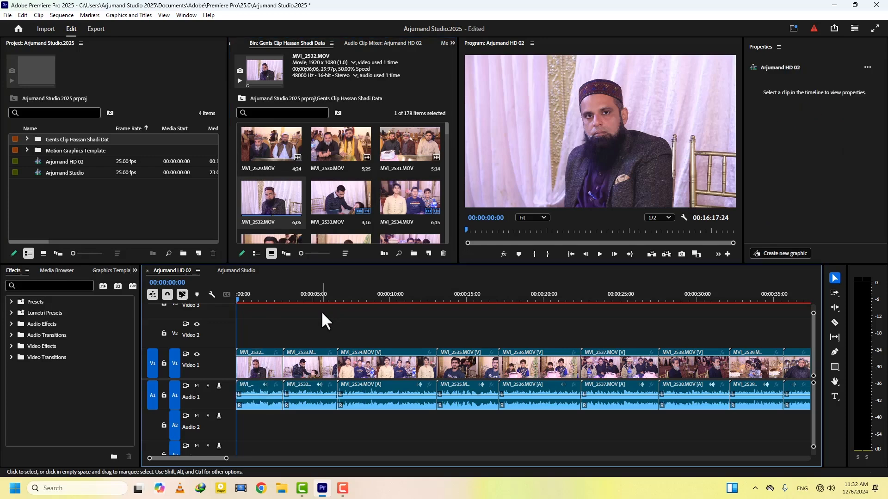
pyautogui.press('Down')
pyautogui.moveTo(269, 200); pyautogui.dragTo(584, 134)
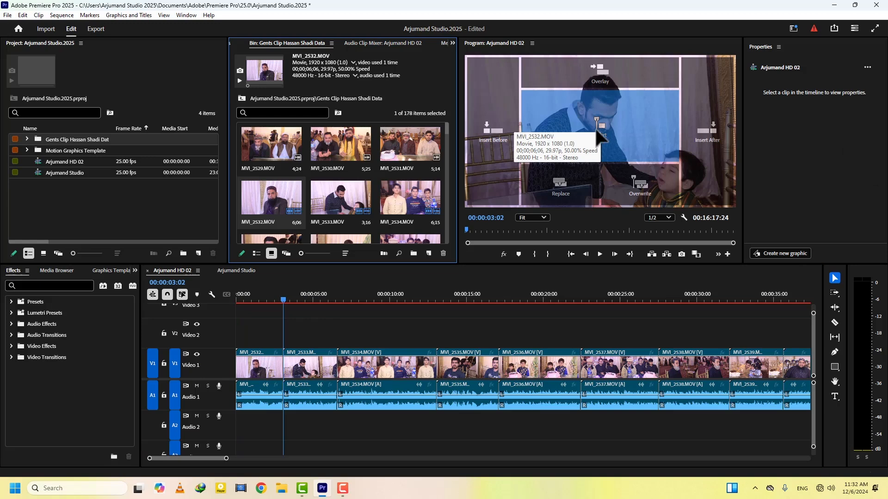
pyautogui.moveTo(597, 133); pyautogui.dragTo(597, 133)
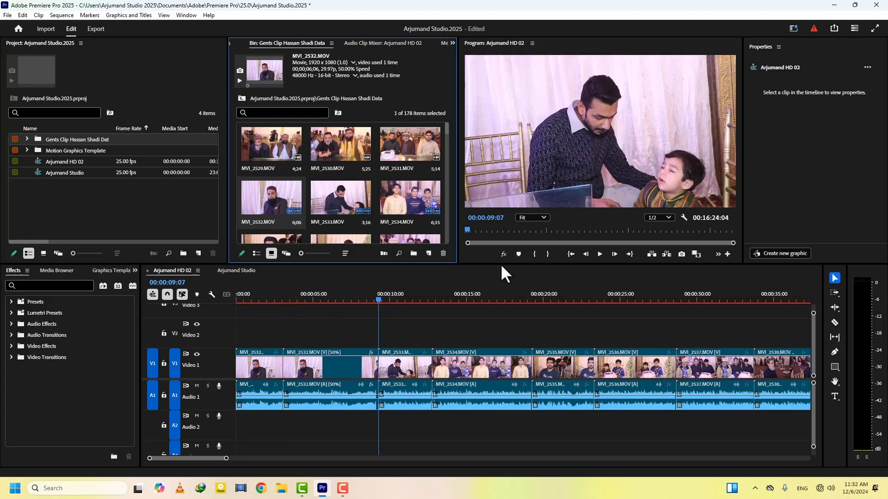
pyautogui.click(319, 296)
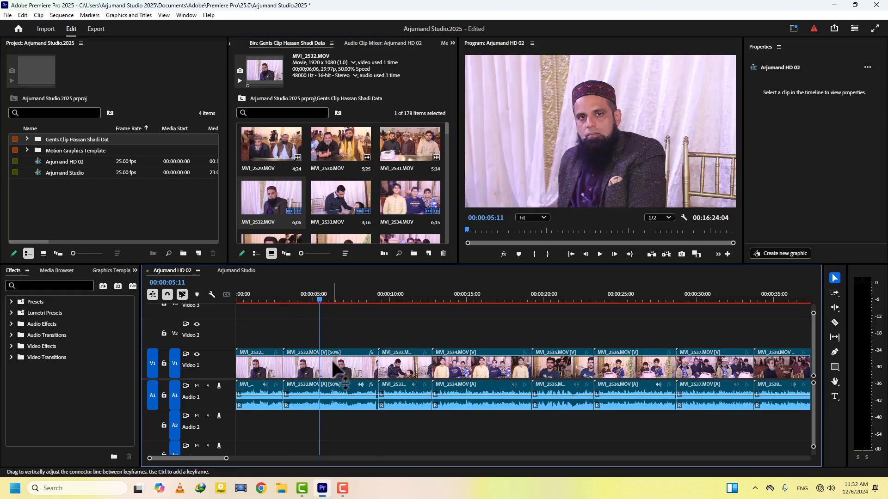
pyautogui.click(321, 296)
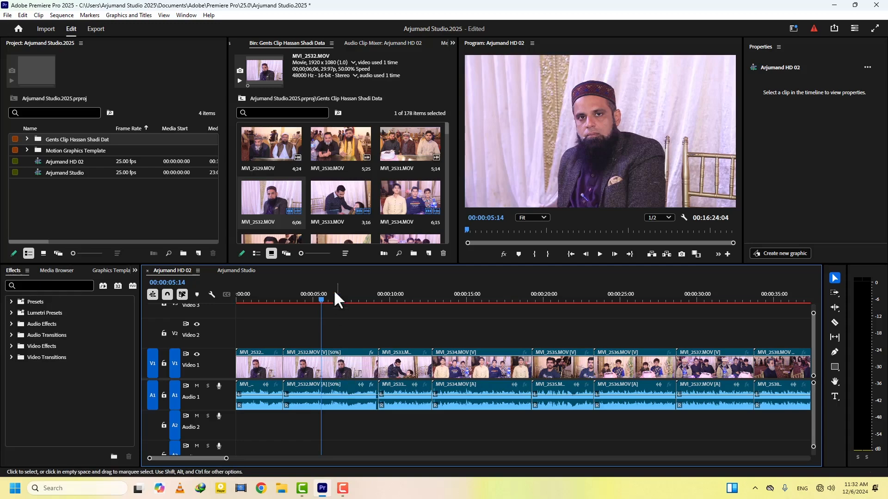
# Reset MVI_2532.MOV in the bin to 100% speed
pyautogui.click(276, 198)
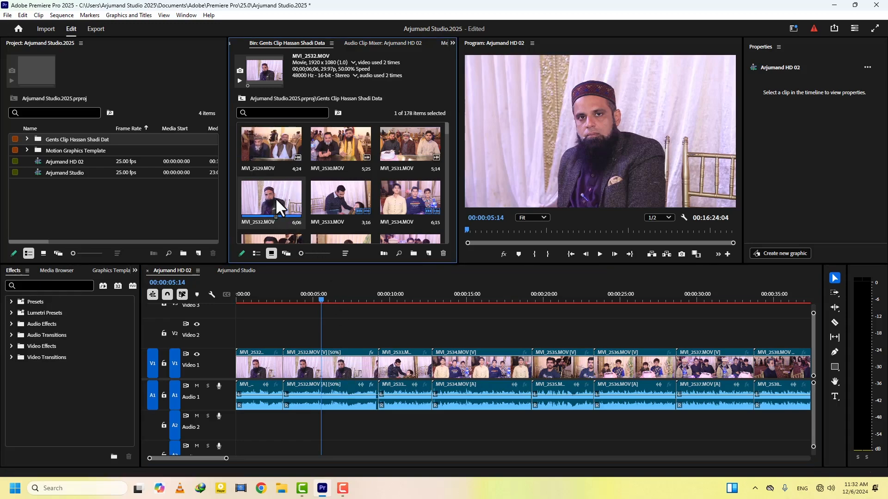
pyautogui.hotkey('ctrl', 'r')
pyautogui.write('100')
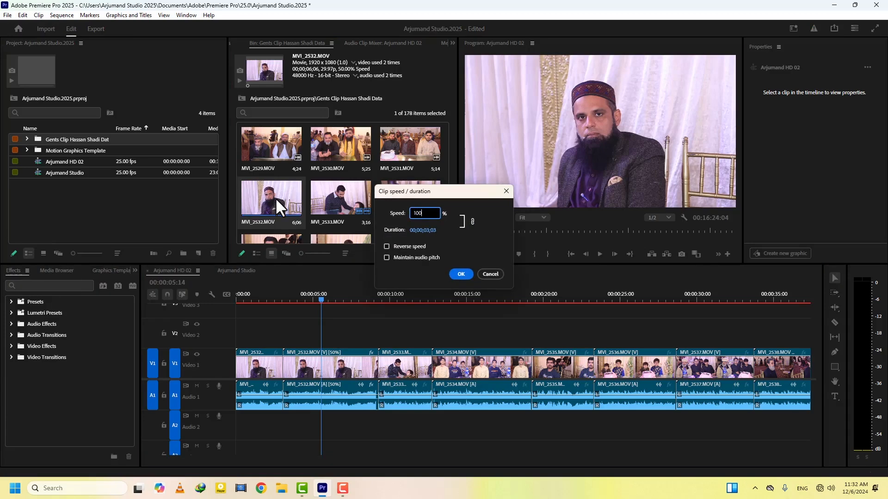
pyautogui.press('Return')
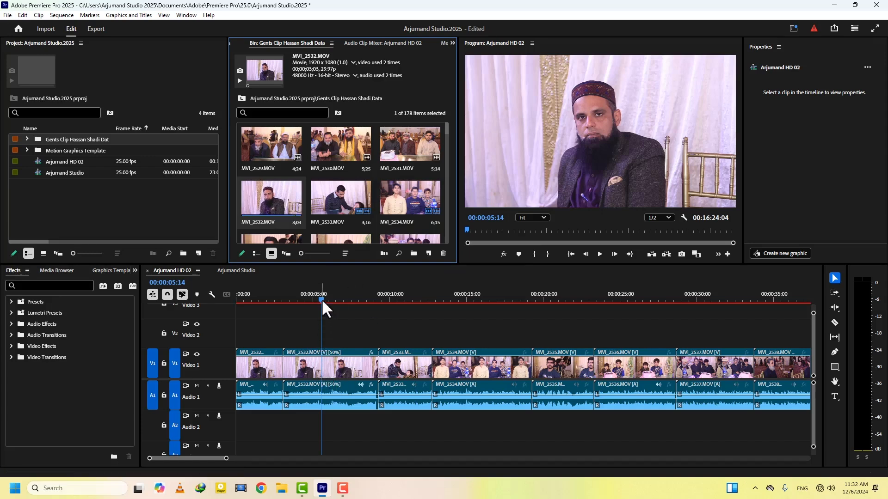
# Overwrite MVI_2532.MOV into the sequence at 00:00:03:02, then undo the overwrite
pyautogui.moveTo(322, 299); pyautogui.dragTo(293, 307)
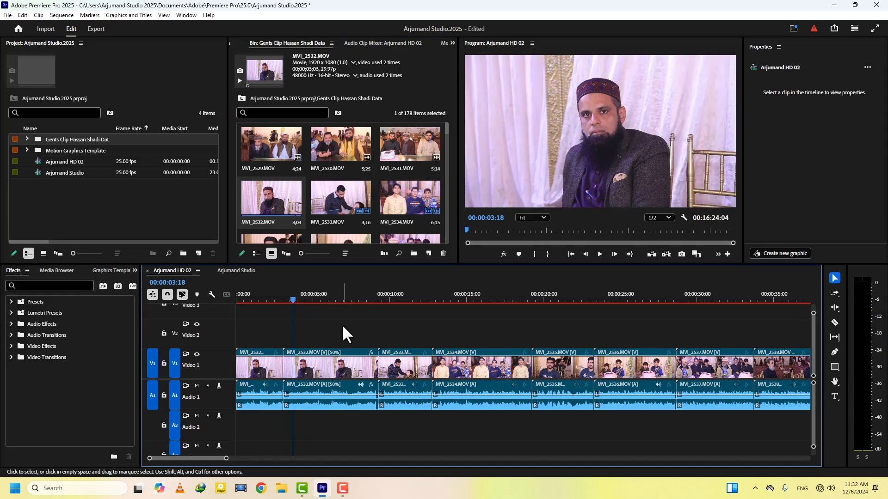
pyautogui.press('Up')
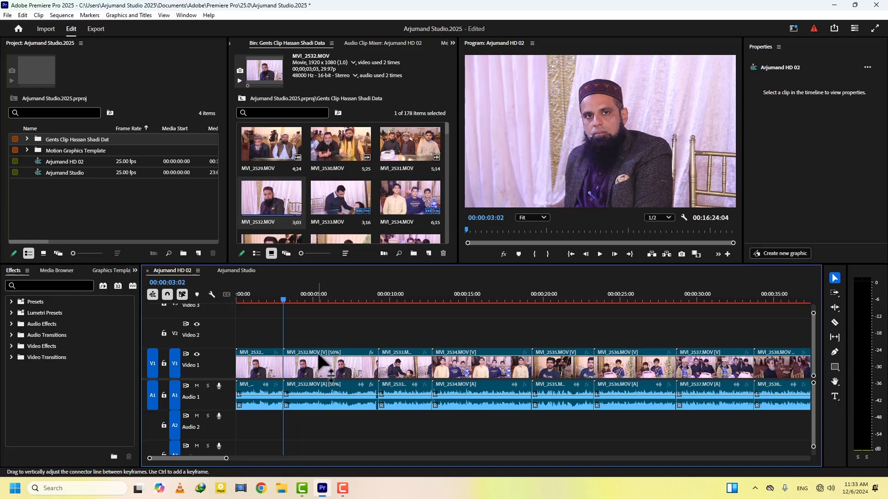
pyautogui.moveTo(271, 205); pyautogui.dragTo(632, 192)
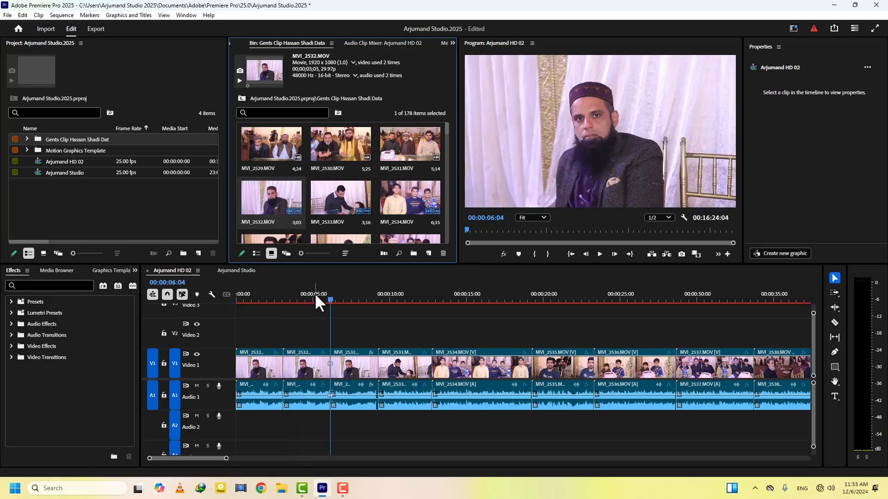
pyautogui.moveTo(315, 293); pyautogui.dragTo(352, 293)
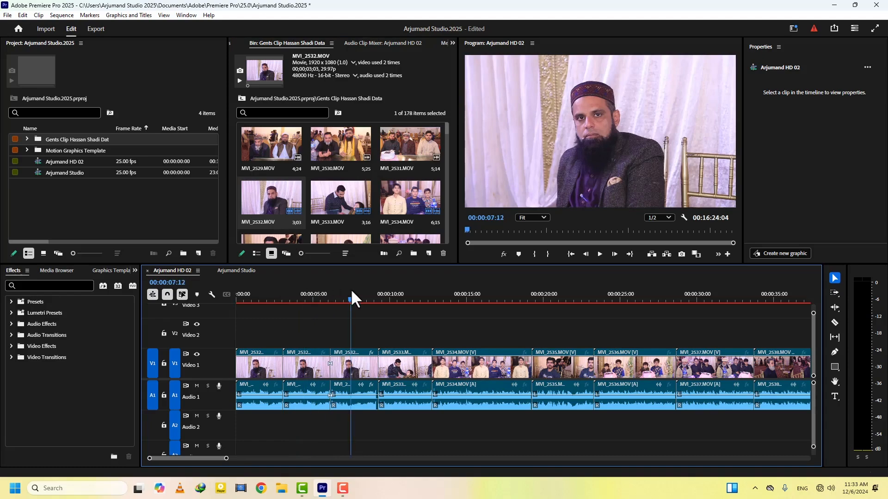
pyautogui.hotkey('ctrl', 'z')
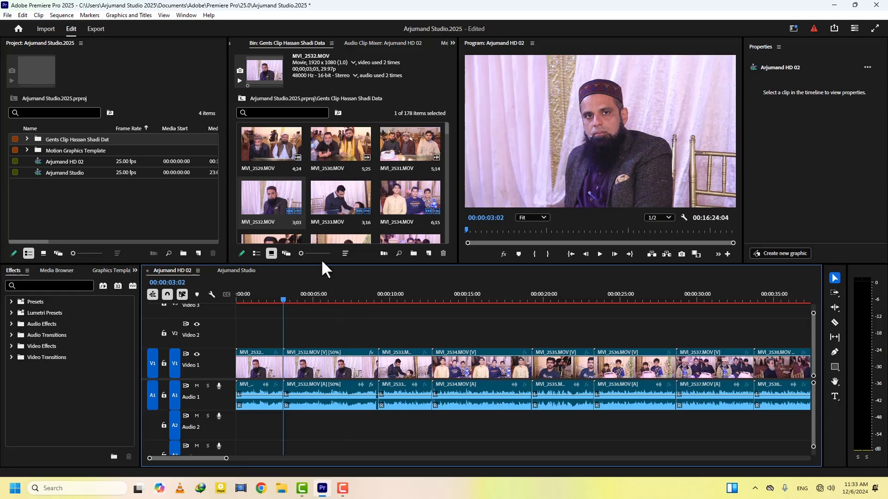
pyautogui.click(331, 44)
pyautogui.click(364, 46)
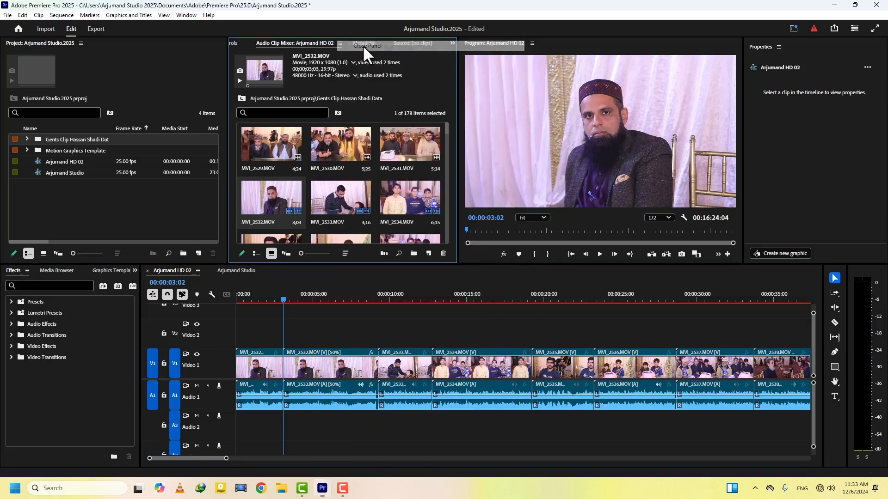
pyautogui.click(27, 139)
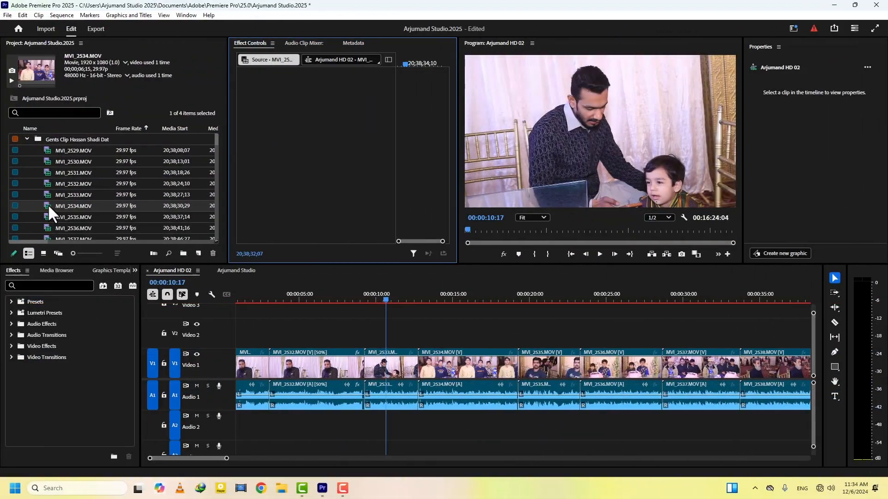
pyautogui.click(46, 204)
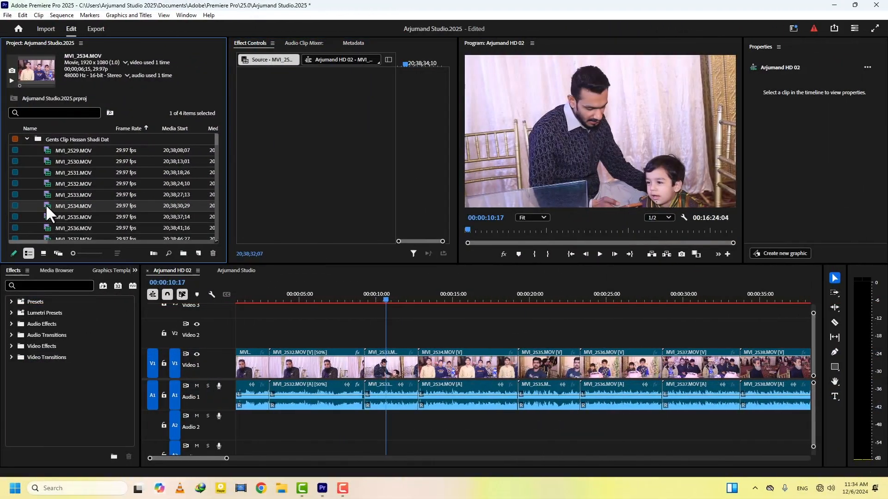
pyautogui.hotkey('ctrl', 'r')
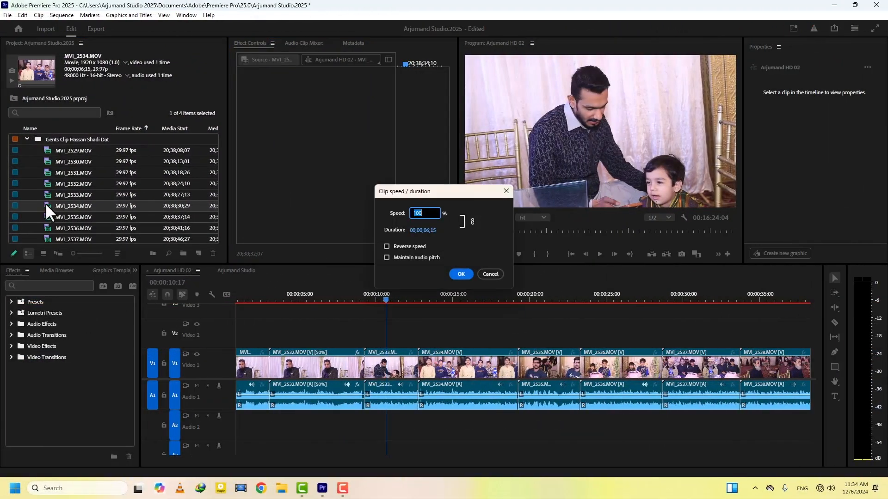
pyautogui.write('40')
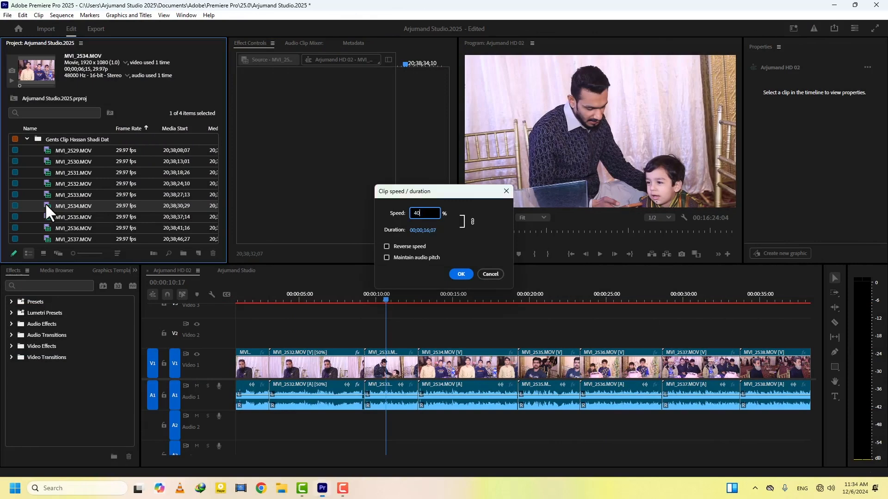
pyautogui.press('Return')
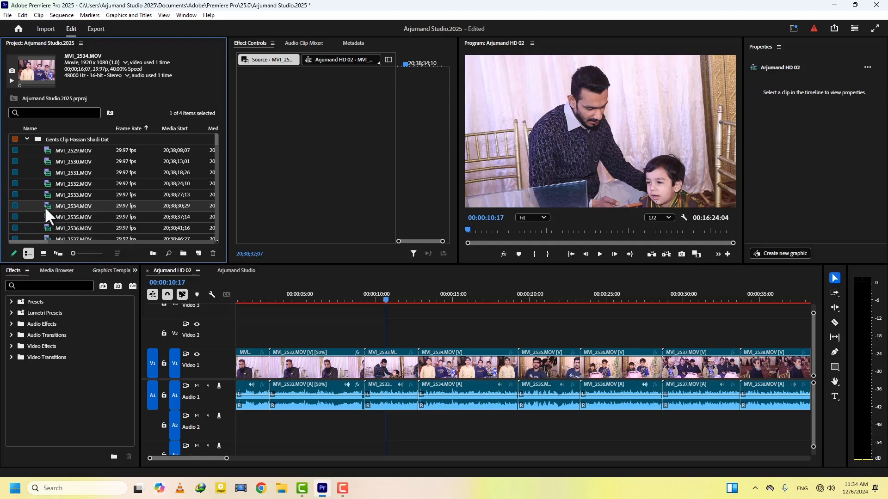
pyautogui.click(453, 294)
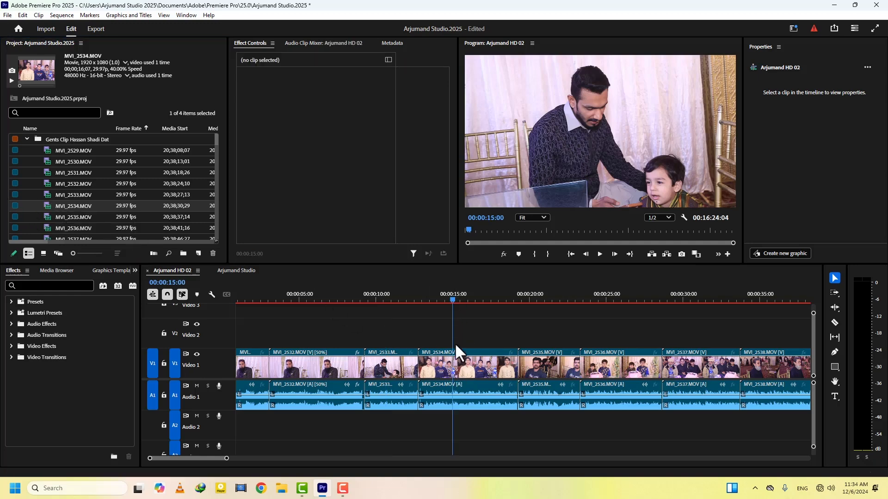
pyautogui.click(459, 370)
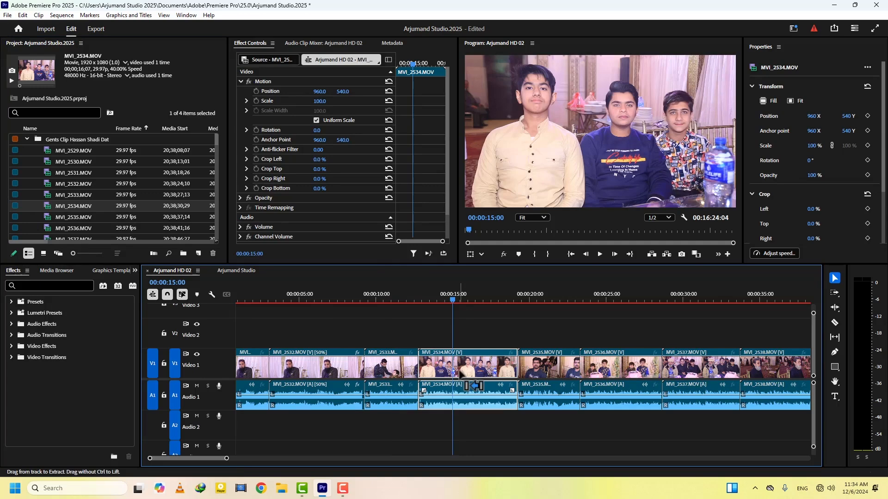
pyautogui.hotkey('ctrl', 'r')
pyautogui.click(489, 287)
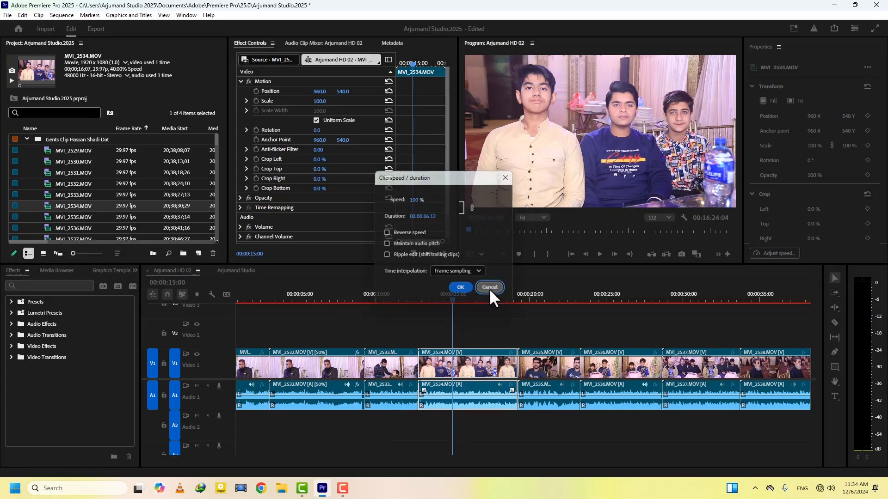
# Load MVI_2534.MOV in the Source Monitor and mark In and Out points around a short section
pyautogui.doubleClick(48, 205)
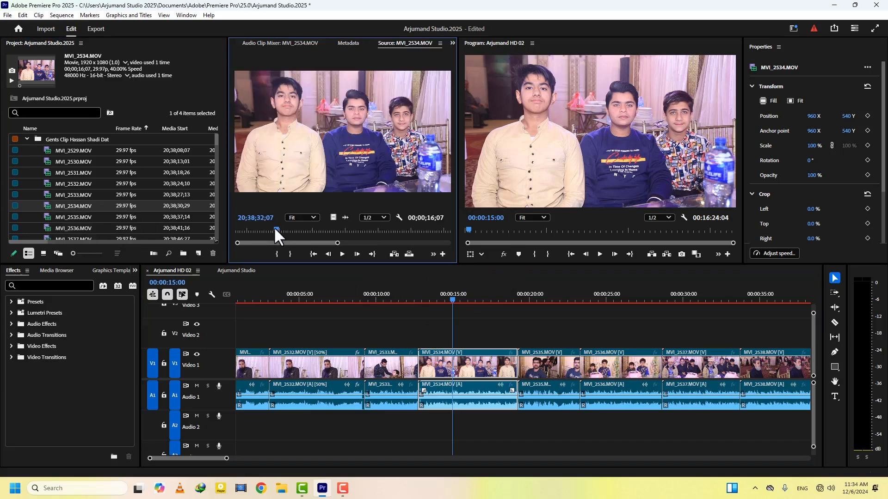
pyautogui.moveTo(274, 229)
pyautogui.mouseDown()
pyautogui.moveTo(235, 227)
pyautogui.moveTo(278, 227)
pyautogui.mouseUp()
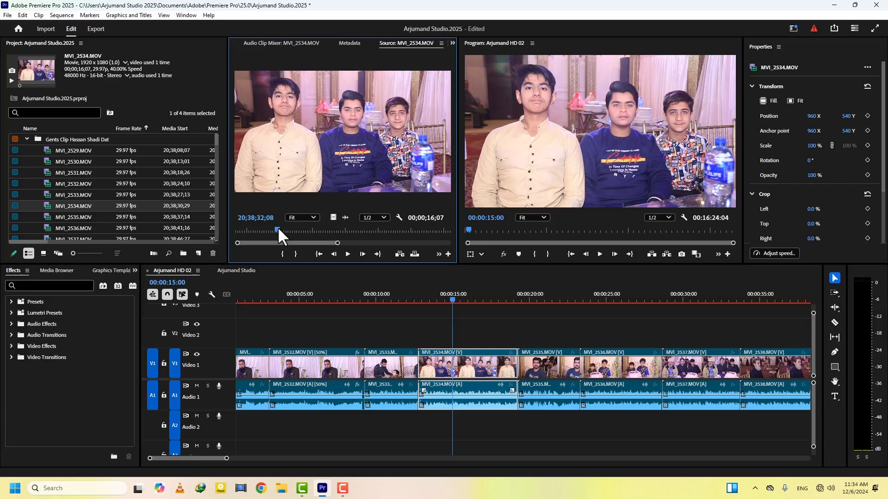
pyautogui.press('i')
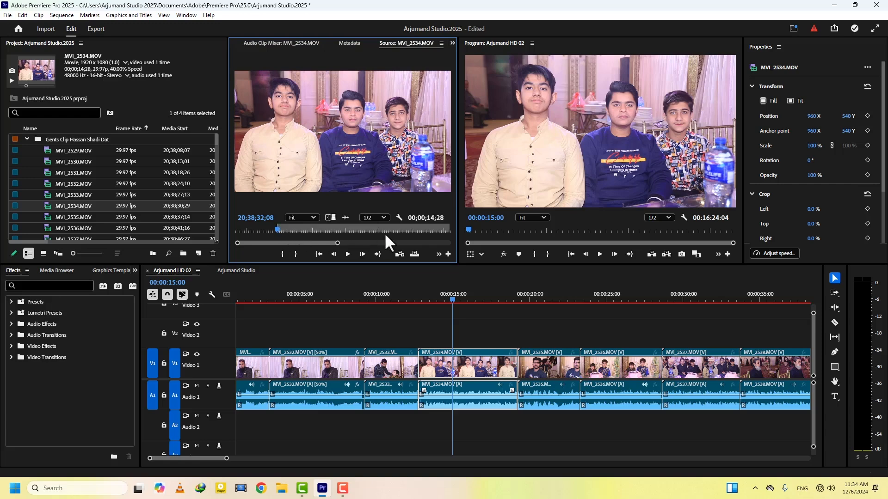
pyautogui.moveTo(369, 230); pyautogui.dragTo(363, 229)
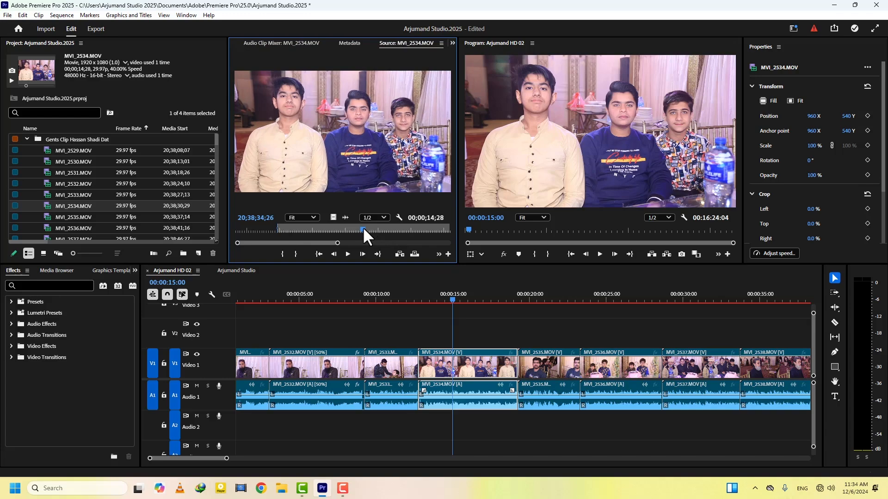
pyautogui.press('o')
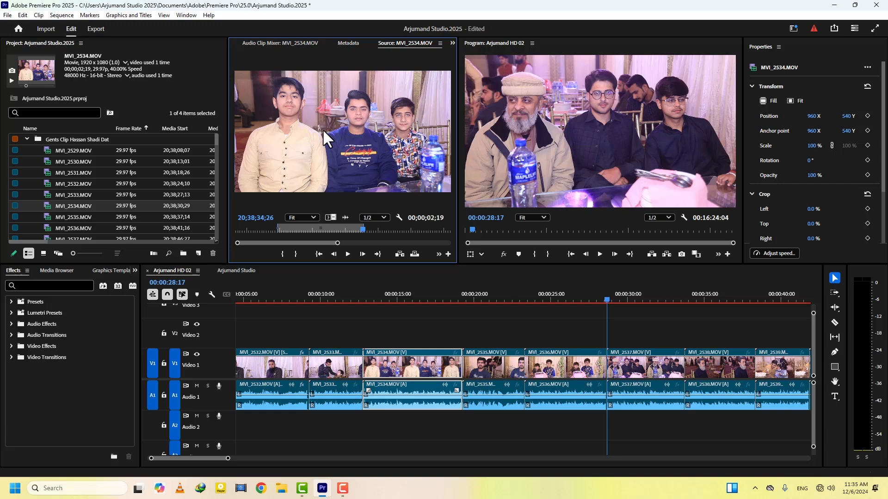
# Insert the marked MVI_2534 section into the sequence near 00:00:28:17, play it back, and select it
pyautogui.moveTo(323, 129); pyautogui.dragTo(583, 125)
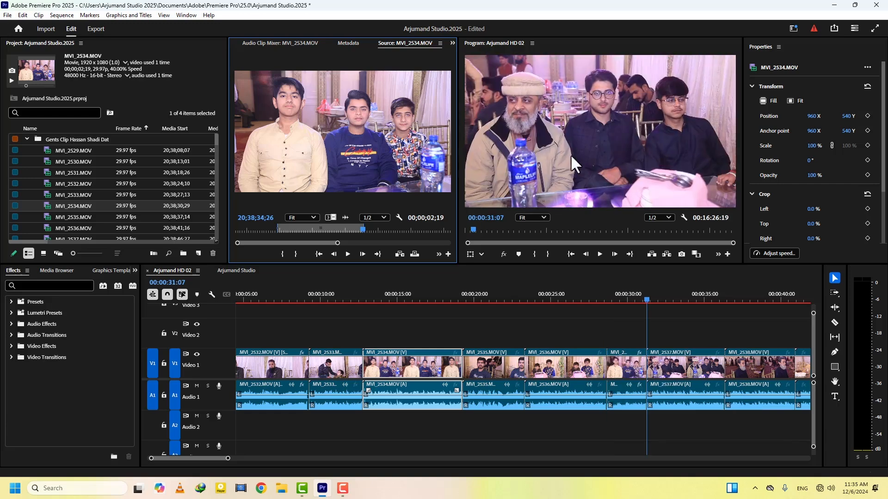
pyautogui.click(606, 298)
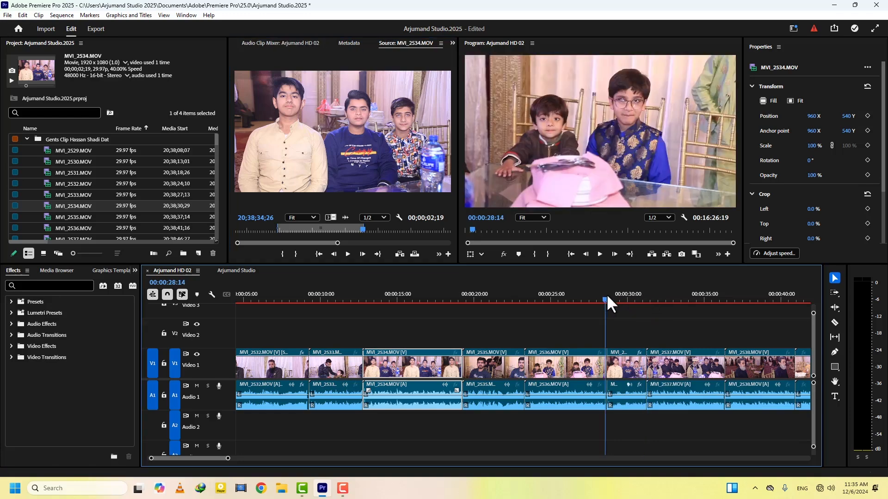
pyautogui.press('space')
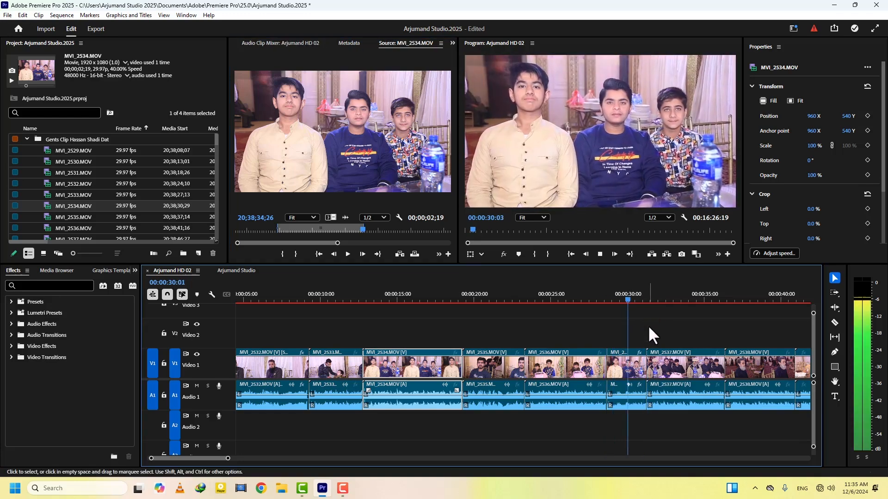
pyautogui.press('space')
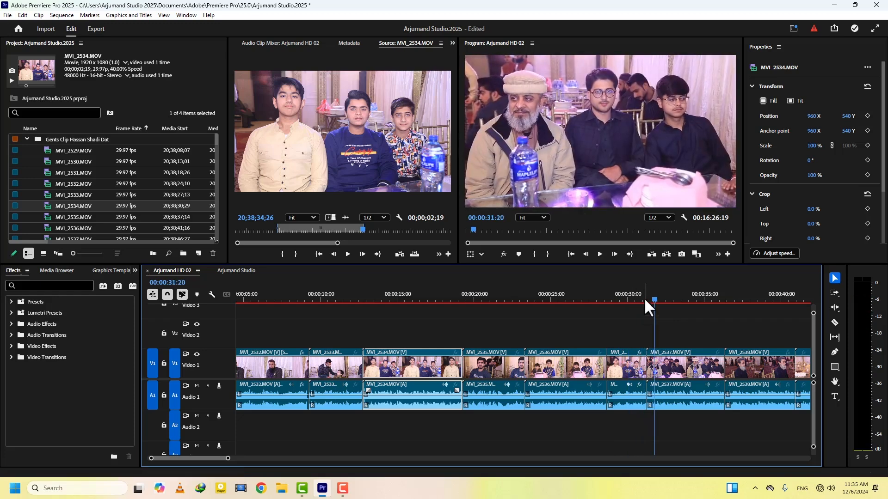
pyautogui.click(626, 301)
pyautogui.click(622, 360)
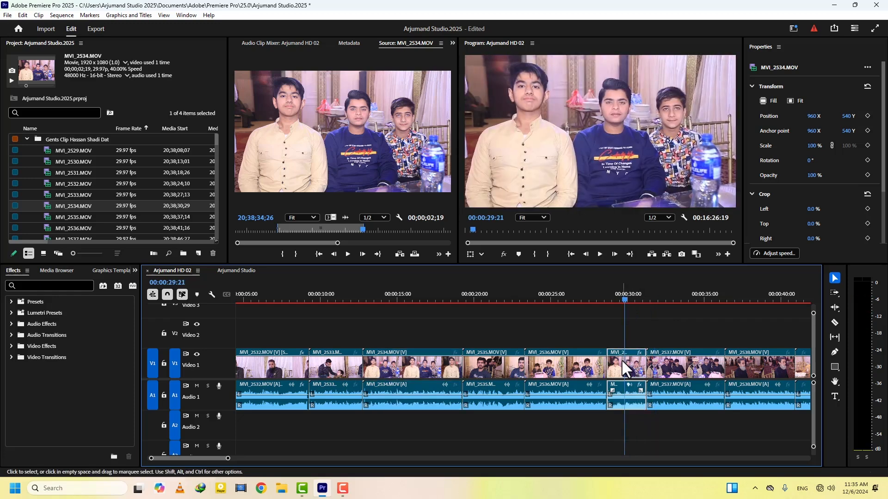
pyautogui.hotkey('ctrl', 'r')
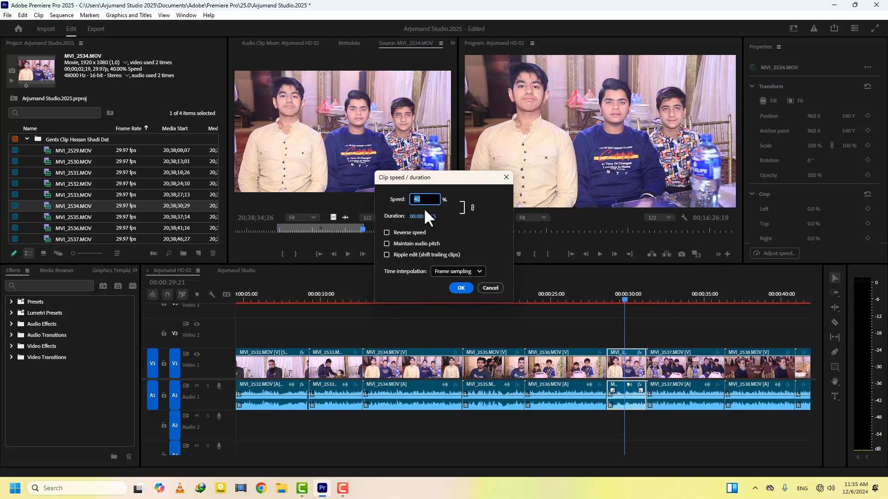
# Replace the MVI_2537 clip with the marked MVI_2534 section and check its speed settings
pyautogui.click(488, 288)
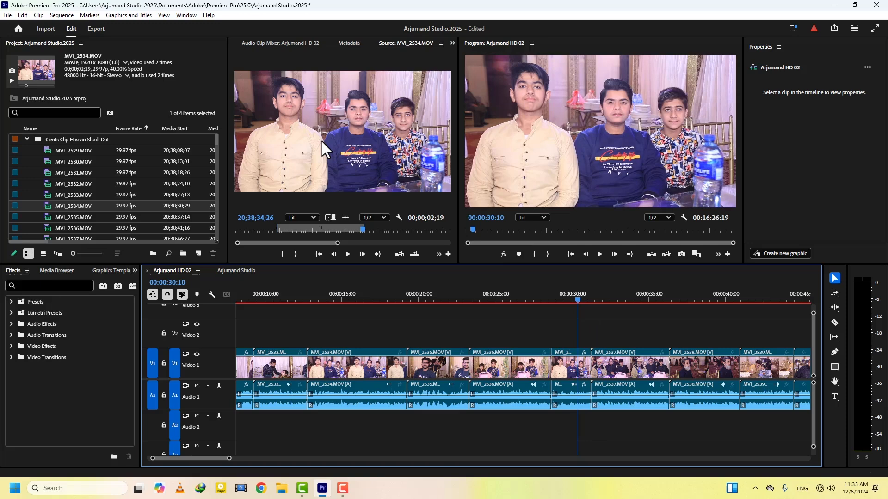
pyautogui.moveTo(322, 139); pyautogui.dragTo(566, 191)
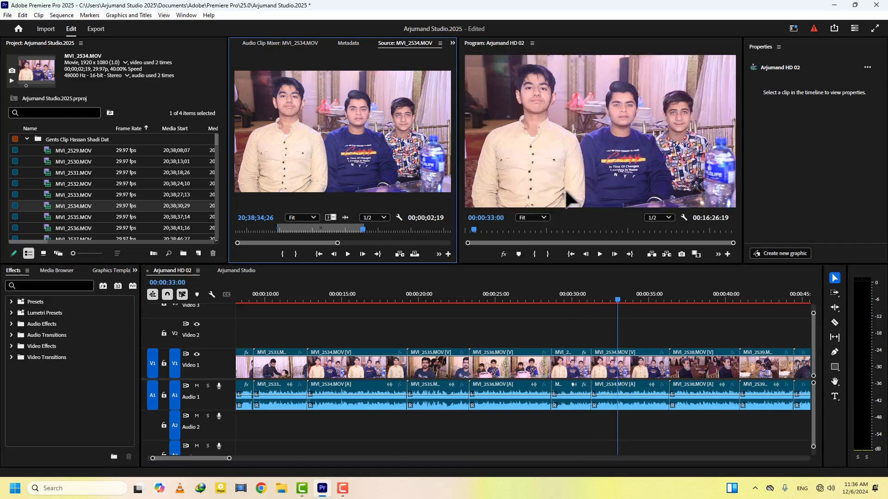
pyautogui.click(630, 368)
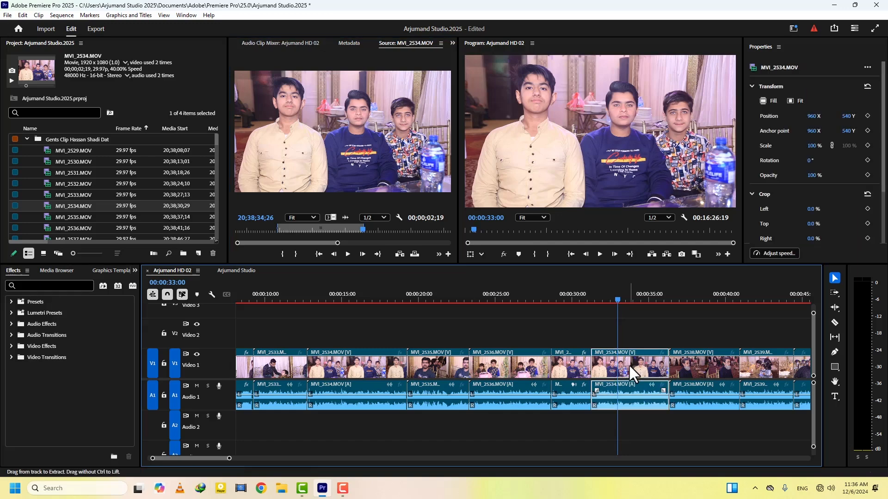
pyautogui.hotkey('ctrl', 'r')
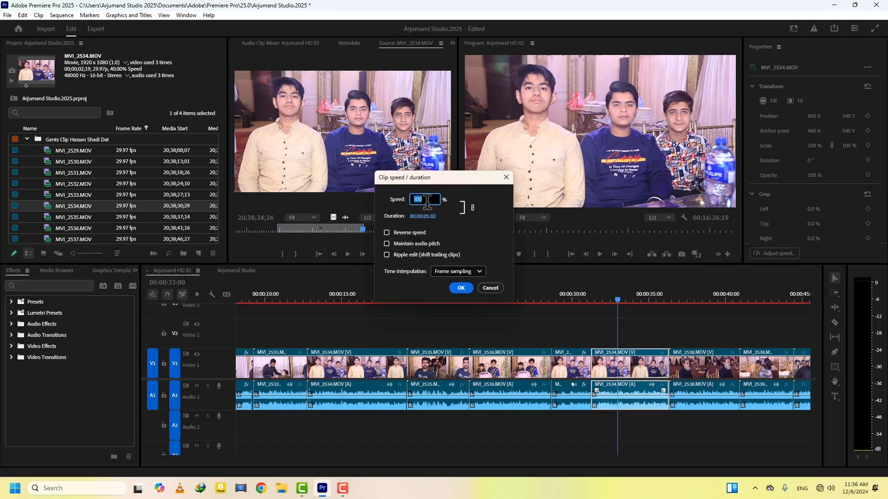
pyautogui.click(490, 288)
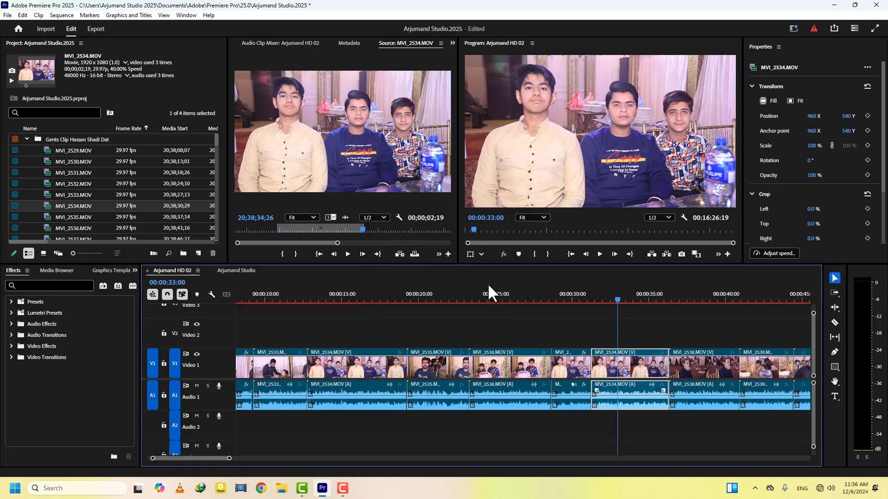
# Overwrite the marked section into the sequence at 36:09, then undo to restore MVI_2538
pyautogui.press('Down')
pyautogui.scroll(-1, 617, 323)
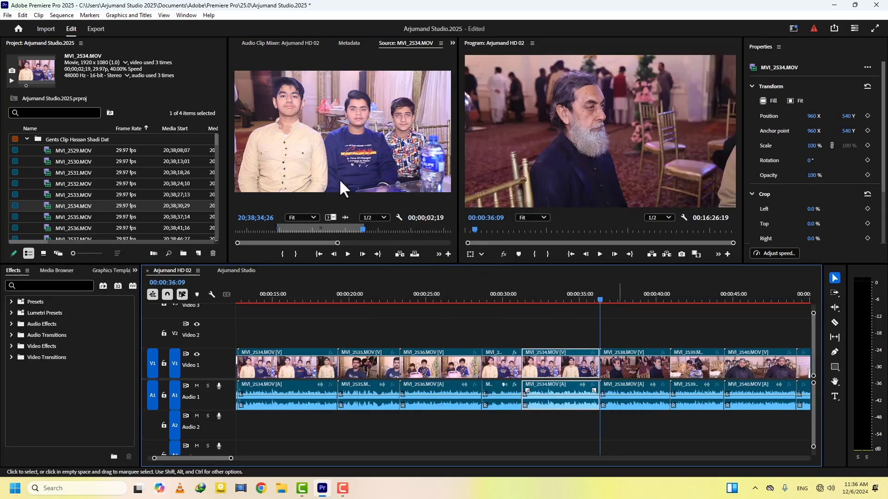
pyautogui.moveTo(331, 169); pyautogui.dragTo(647, 202)
pyautogui.click(600, 298)
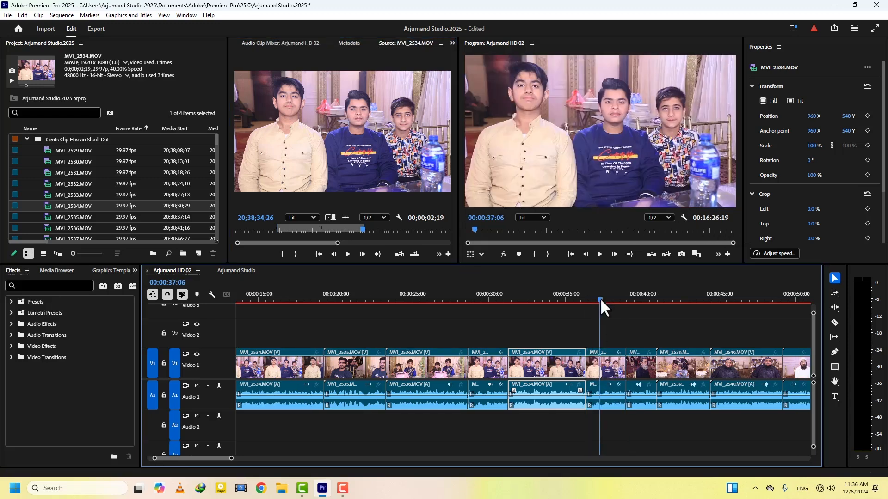
pyautogui.click(600, 362)
pyautogui.hotkey('ctrl', 'r')
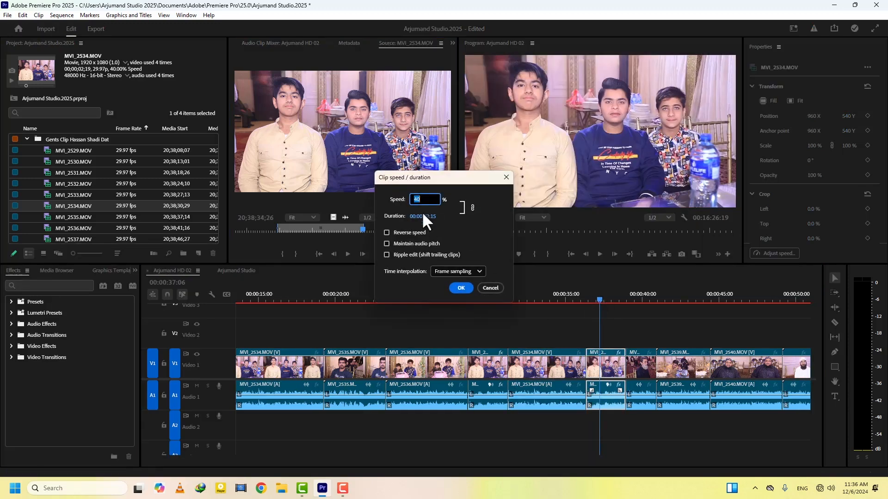
pyautogui.click(490, 287)
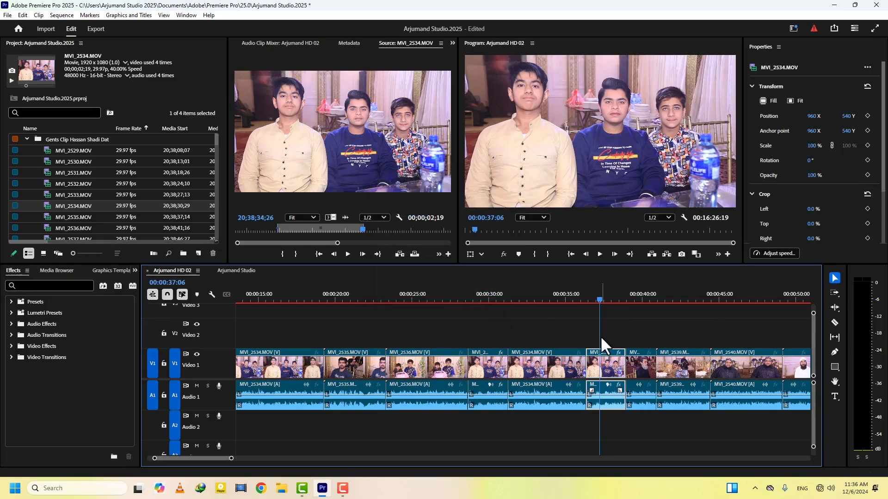
pyautogui.hotkey('ctrl', 'z')
# Insert the marked section at 41:22, select it, and enter 50 as its speed
pyautogui.moveTo(336, 166); pyautogui.dragTo(709, 134)
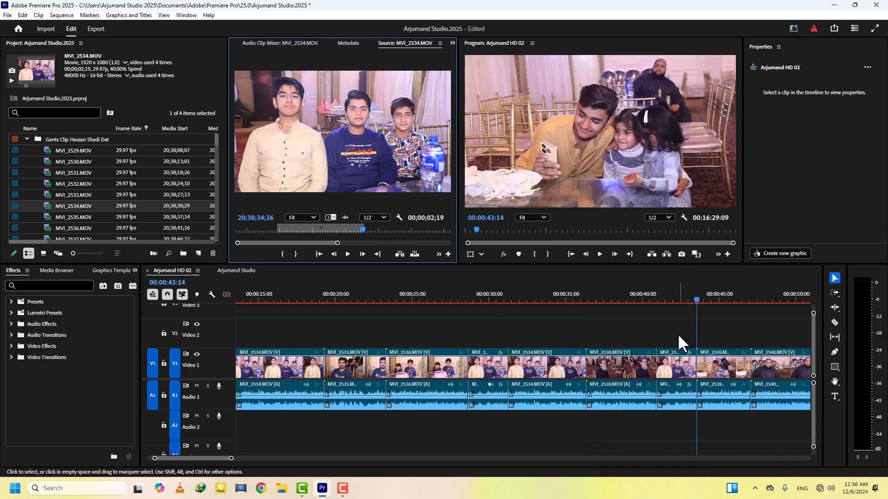
pyautogui.click(670, 300)
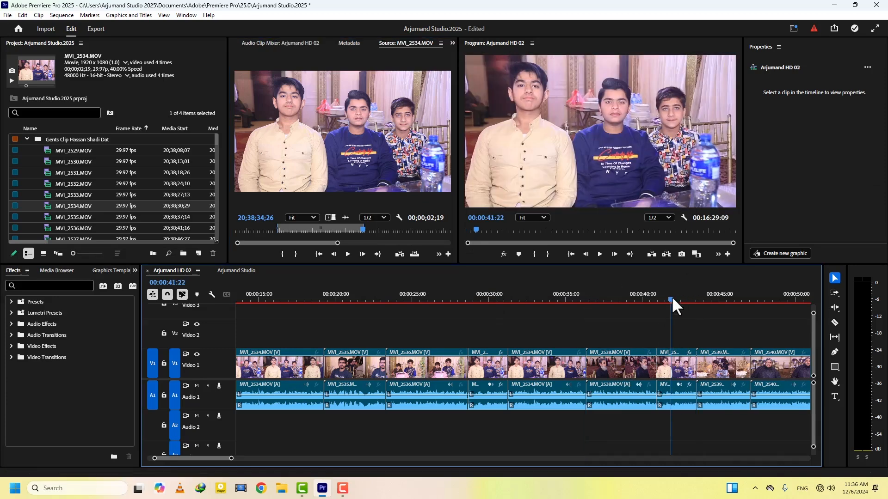
pyautogui.click(667, 364)
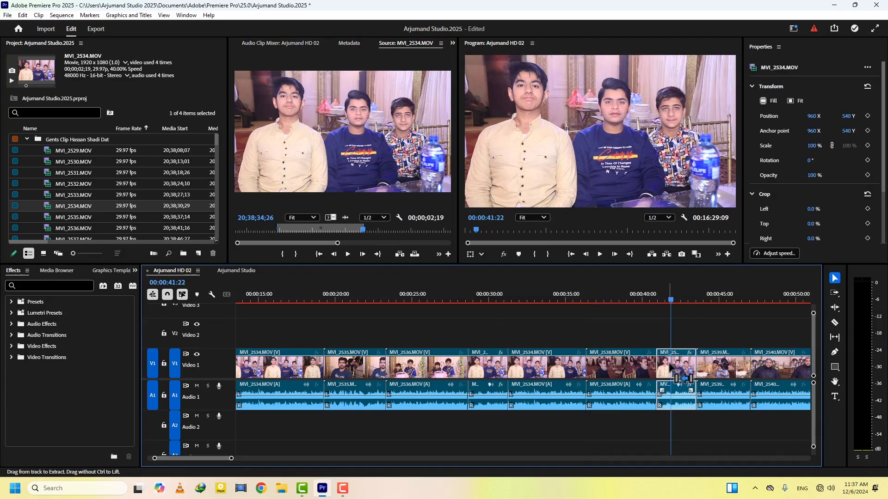
pyautogui.hotkey('ctrl', 'r')
pyautogui.write('50')
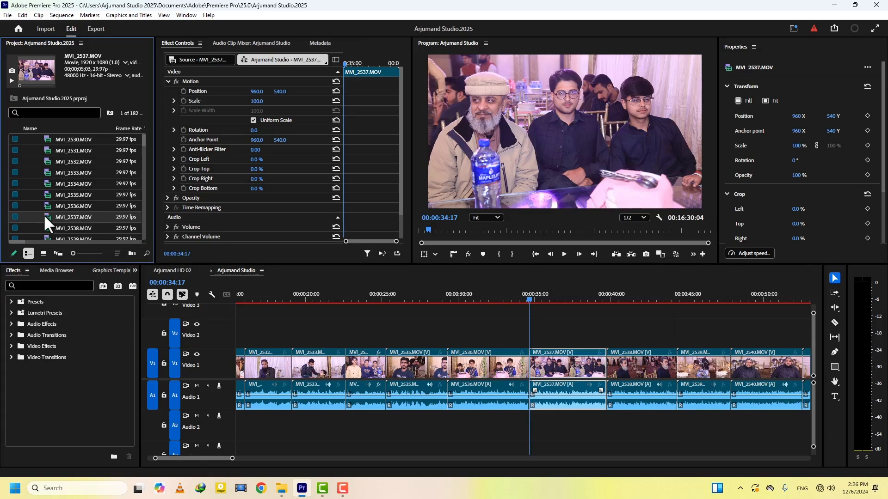
# Set MVI_2537.MOV to 50% speed and place it on the upper tracks at the playhead
pyautogui.hotkey('ctrl', 'r')
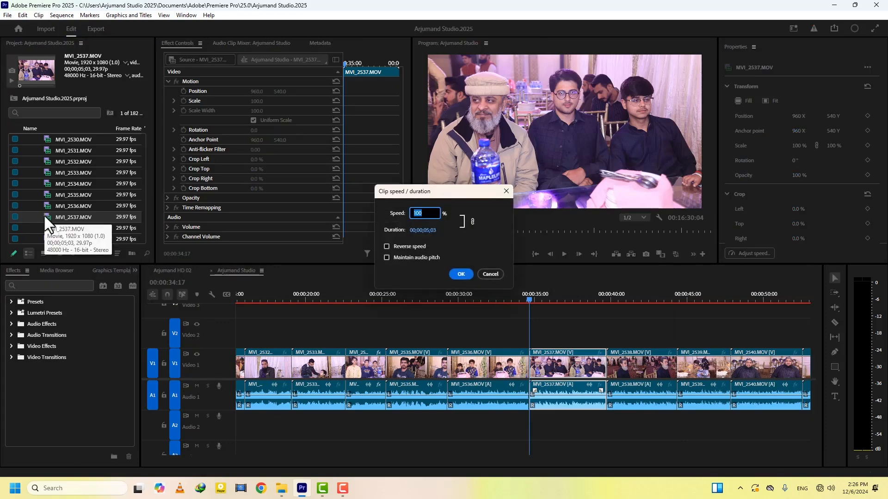
pyautogui.write('50')
pyautogui.press('Return')
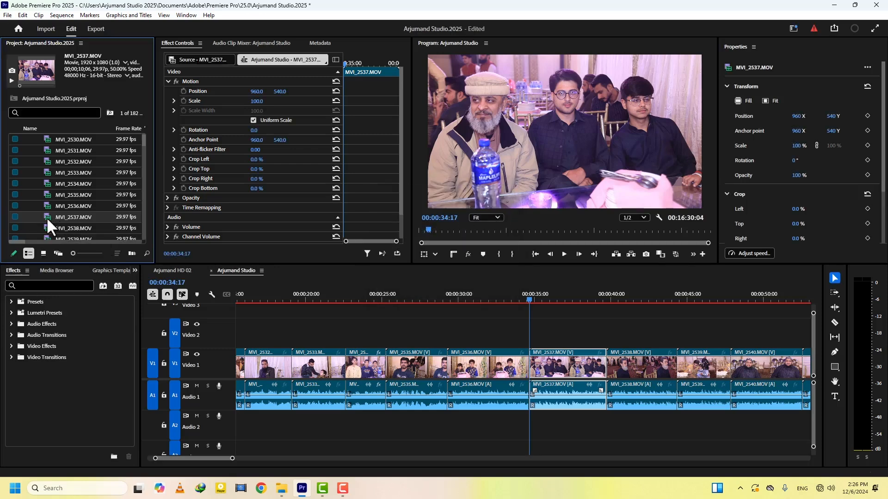
pyautogui.moveTo(46, 217); pyautogui.dragTo(543, 335)
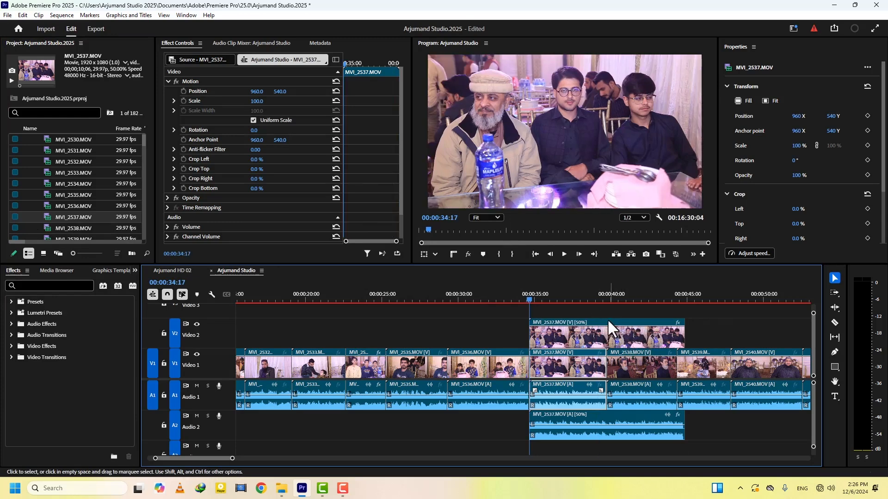
# Reset MVI_2537.MOV to 100% speed and place it on the timeline at 00:00:34:17
pyautogui.click(46, 217)
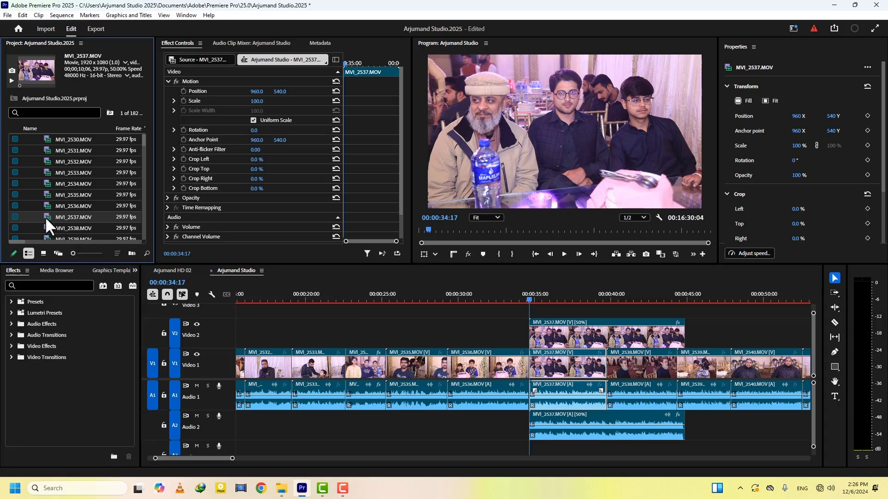
pyautogui.hotkey('ctrl', 'r')
pyautogui.write('1')
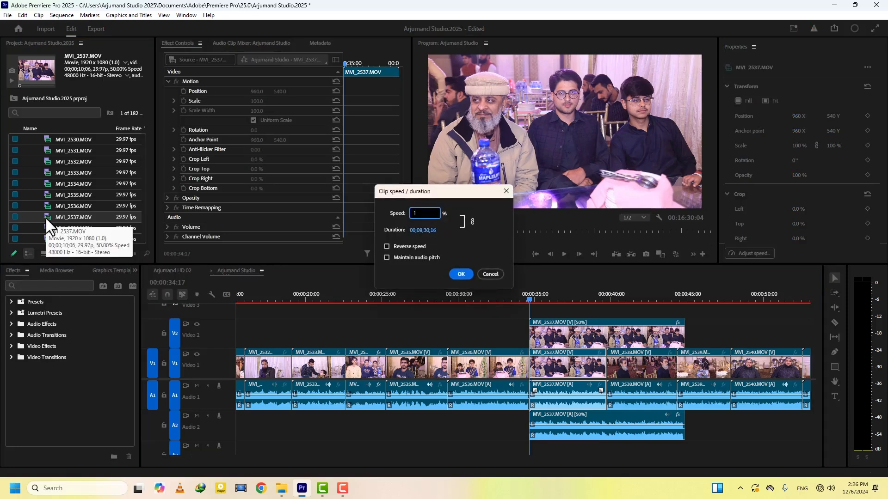
pyautogui.write('00')
pyautogui.press('Return')
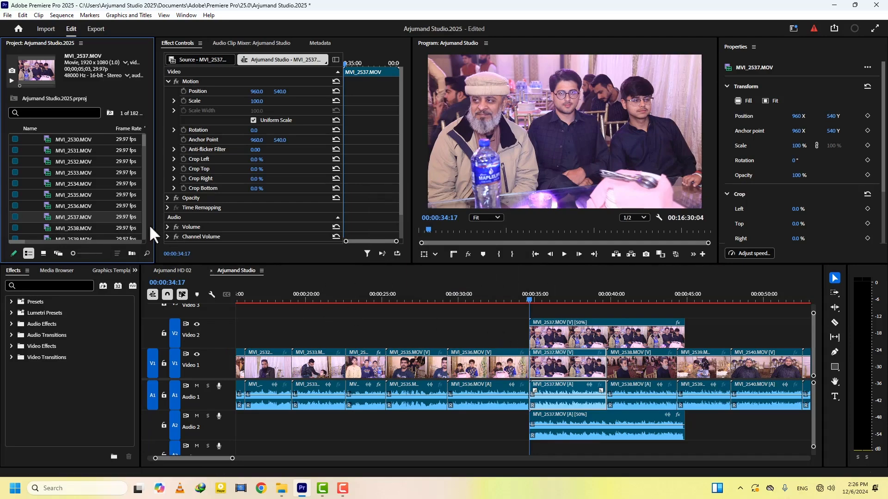
pyautogui.moveTo(48, 216); pyautogui.dragTo(546, 322)
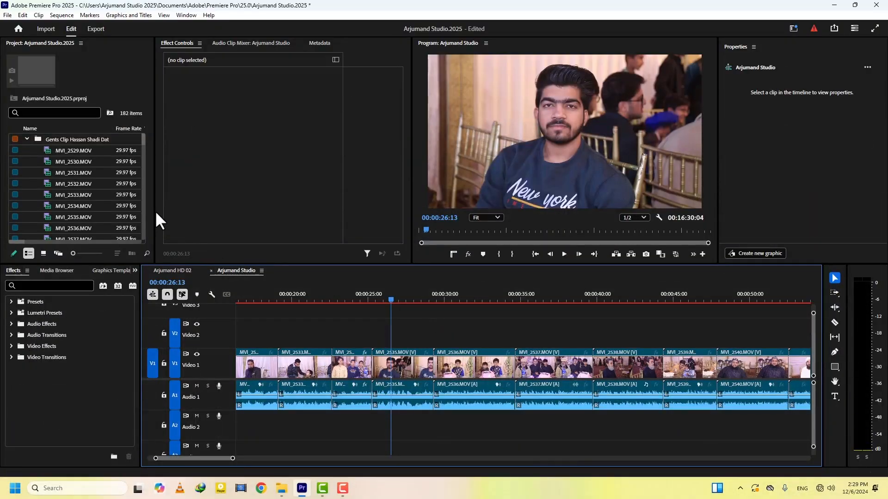
# Create a 1920×1080 near-white (FCF9F9) Color Matte with the default name
pyautogui.moveTo(155, 211); pyautogui.dragTo(201, 211)
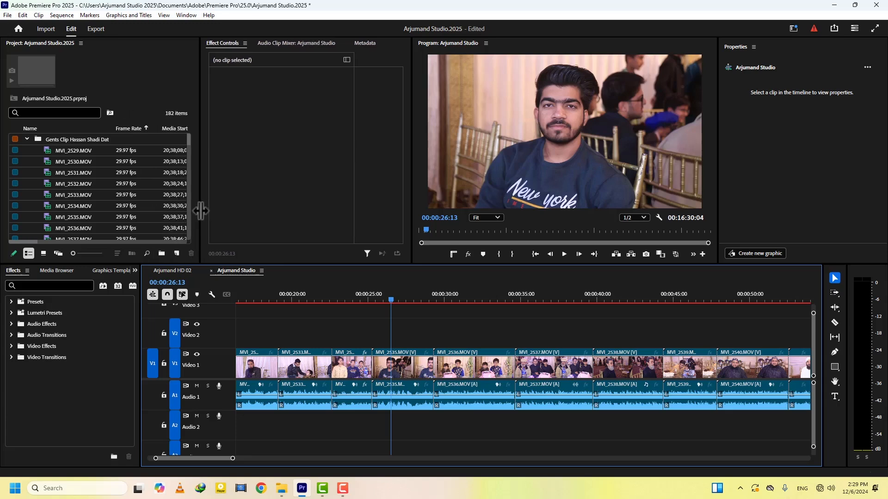
pyautogui.click(175, 252)
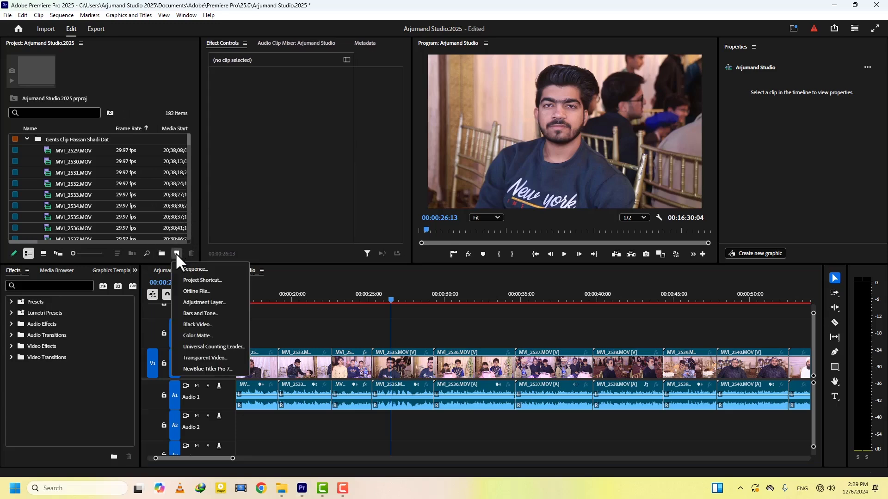
pyautogui.click(202, 337)
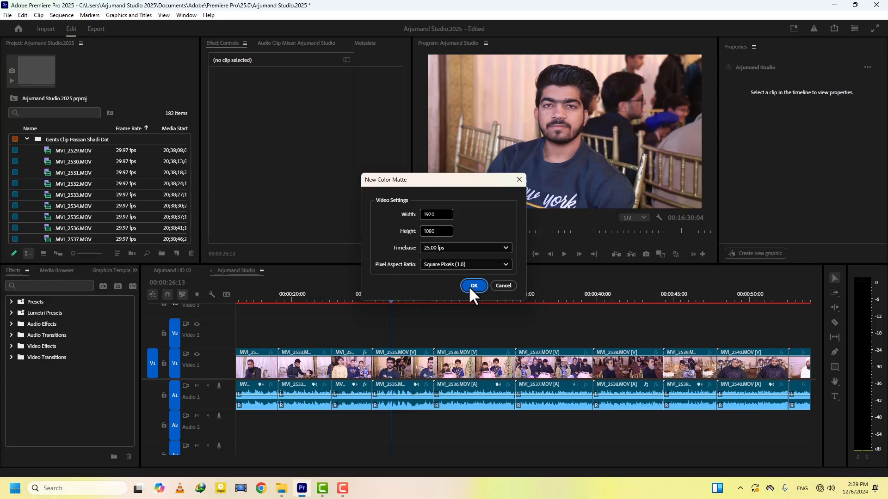
pyautogui.click(470, 287)
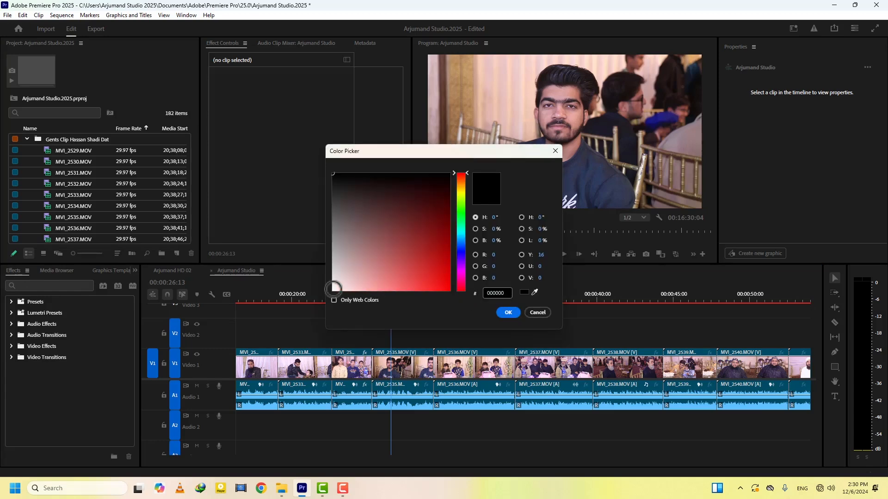
pyautogui.click(333, 289)
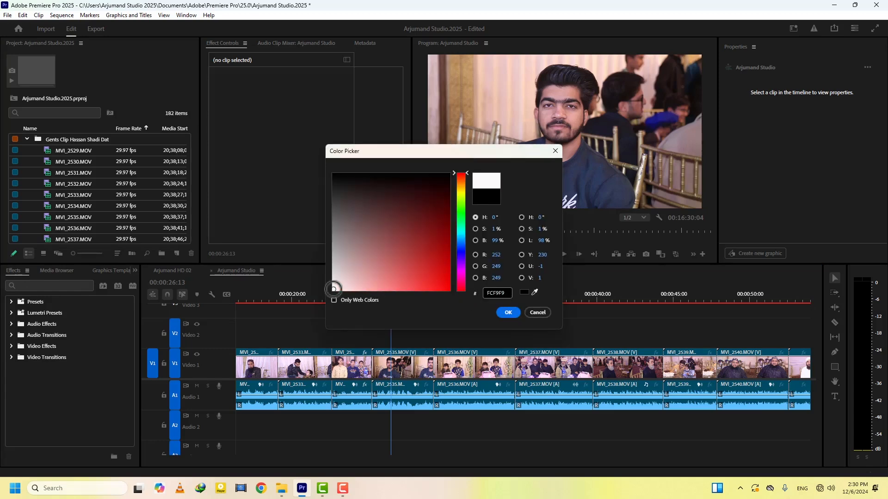
pyautogui.click(506, 312)
pyautogui.click(431, 257)
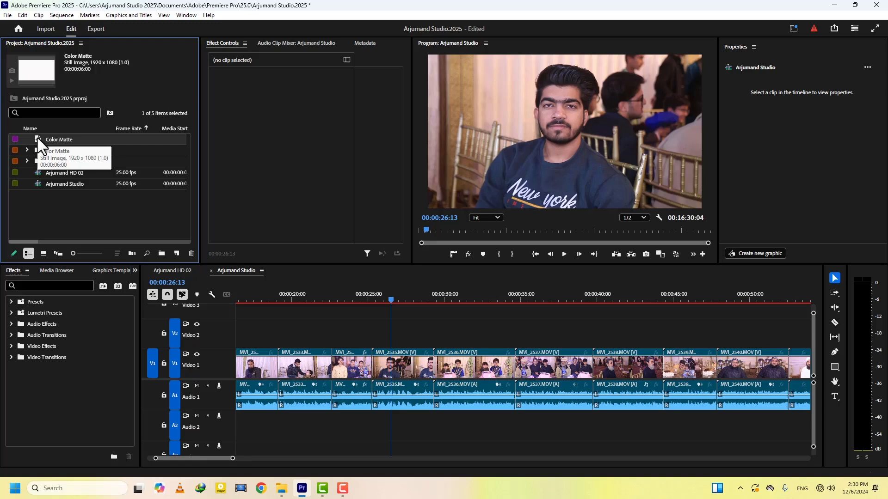
# Change the Color Matte's duration to 00:00:00:01 in Clip Speed/Duration
pyautogui.hotkey('ctrl', 'r')
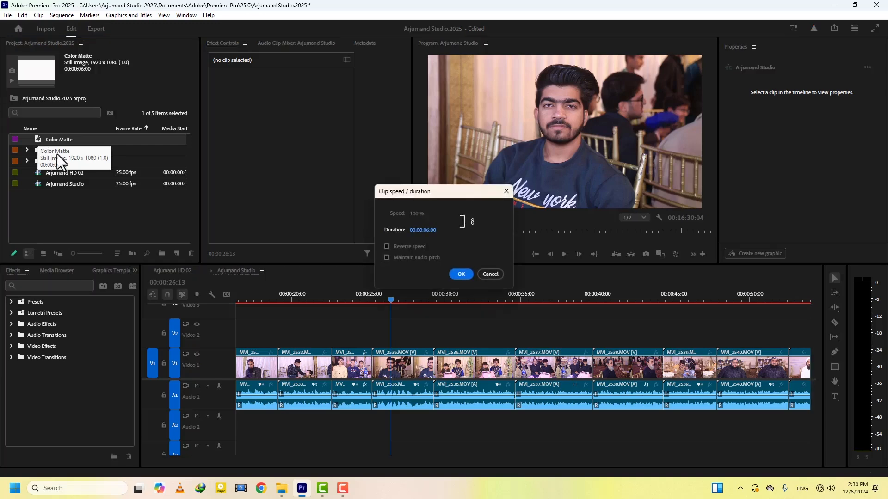
pyautogui.click(426, 231)
pyautogui.click(429, 230)
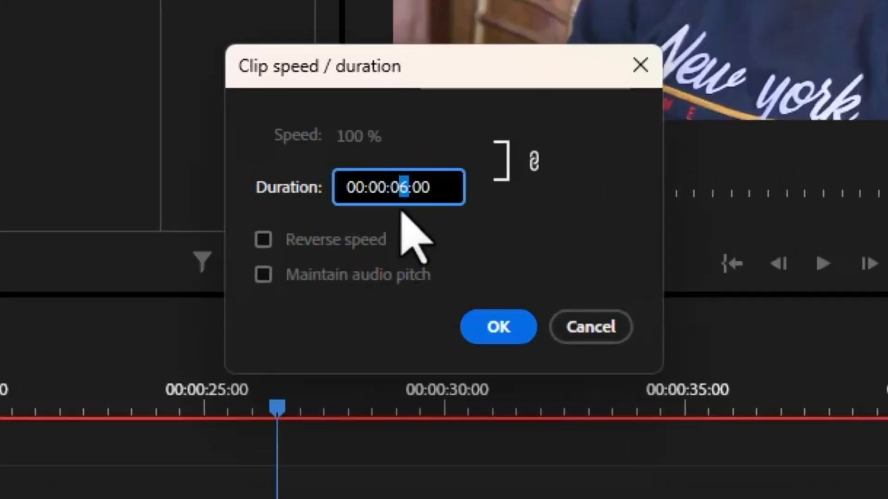
pyautogui.write('0')
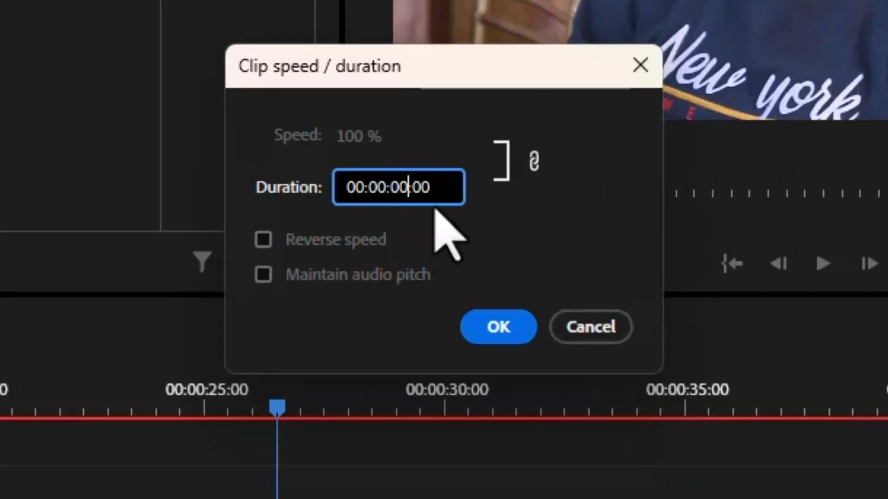
pyautogui.moveTo(430, 185); pyautogui.dragTo(421, 187)
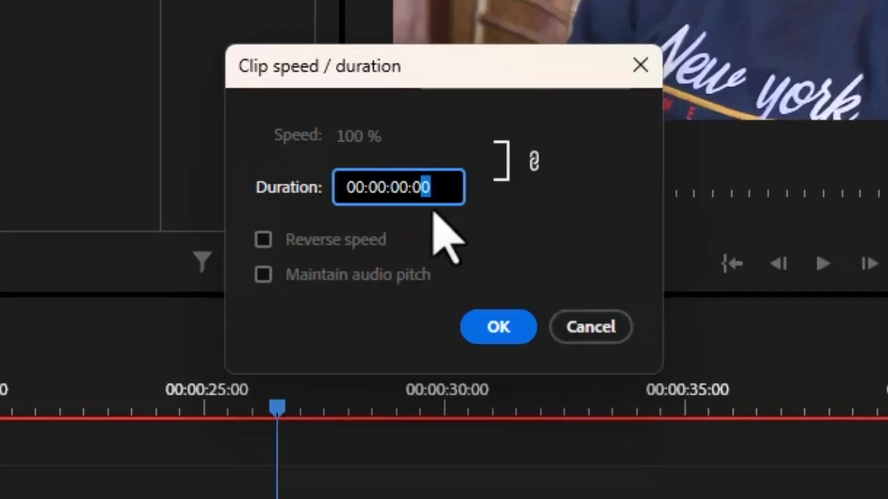
pyautogui.write('1')
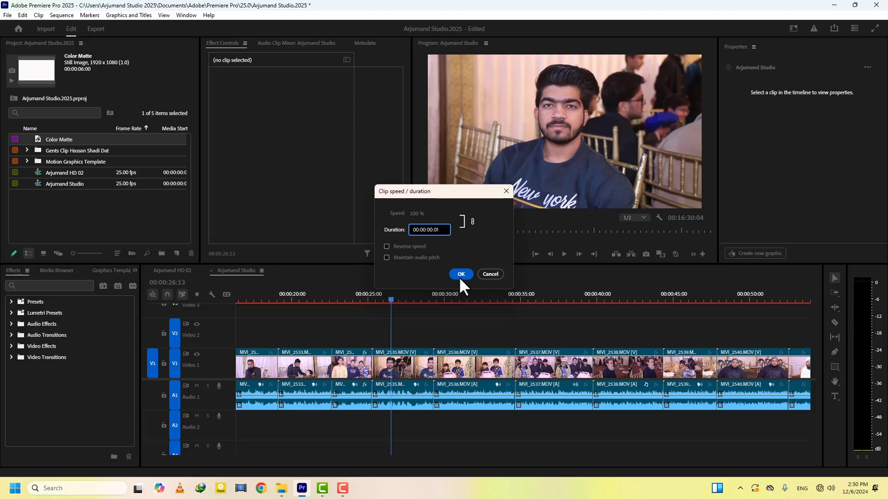
pyautogui.click(498, 327)
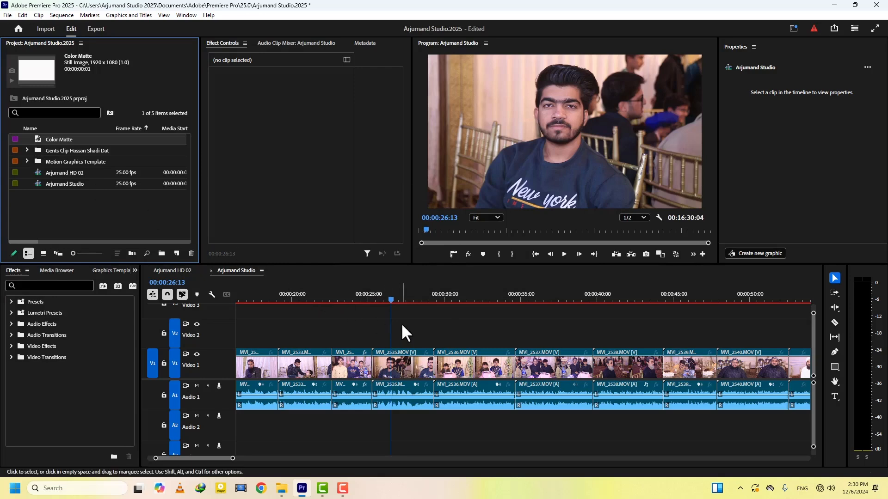
# Overlay the one-frame Color Matte on Video 2 at the 00:00:29:08 cut
pyautogui.click(392, 301)
pyautogui.press('Down')
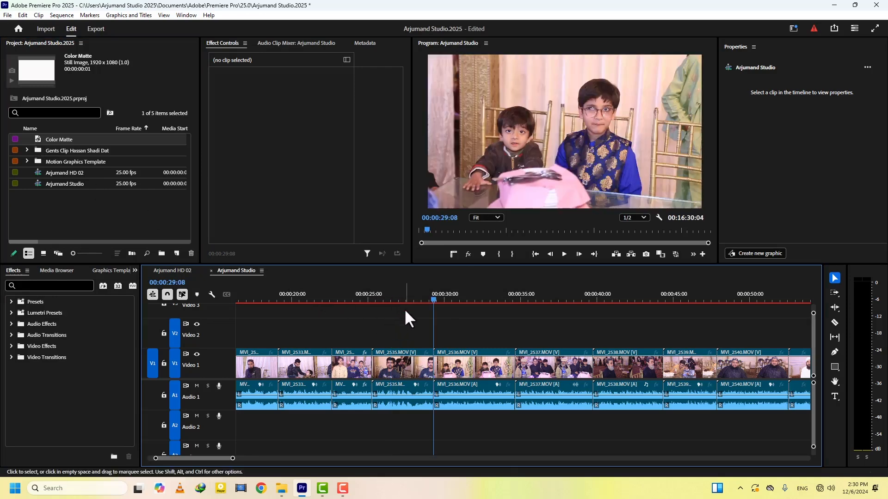
pyautogui.click(37, 138)
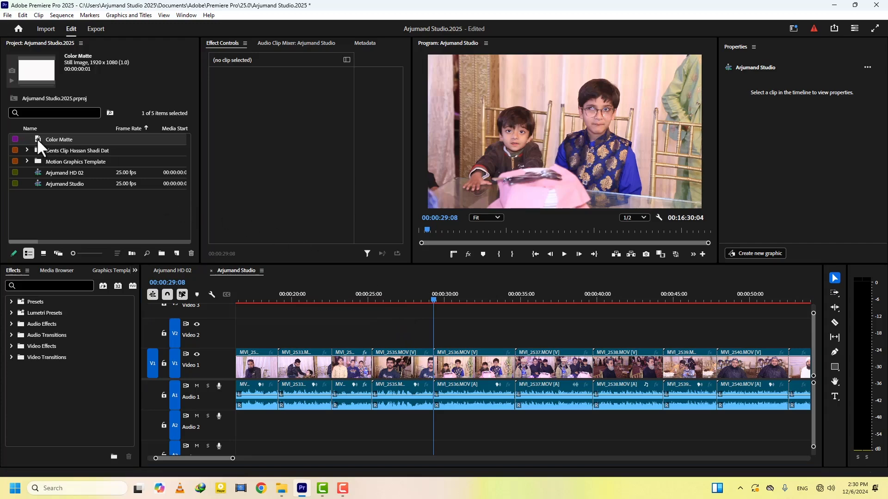
pyautogui.moveTo(37, 137); pyautogui.dragTo(544, 83)
pyautogui.click(422, 301)
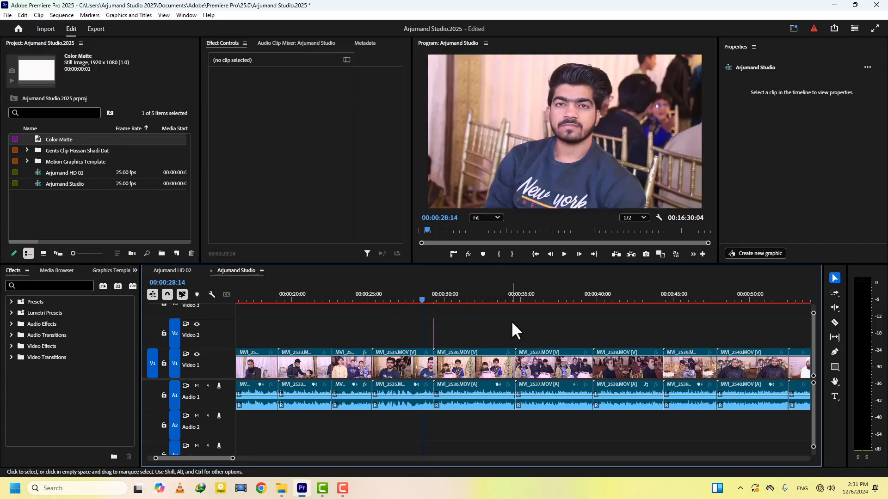
# Play back and step through the frames around 00:00:29:00 to check the white flash
pyautogui.press('space')
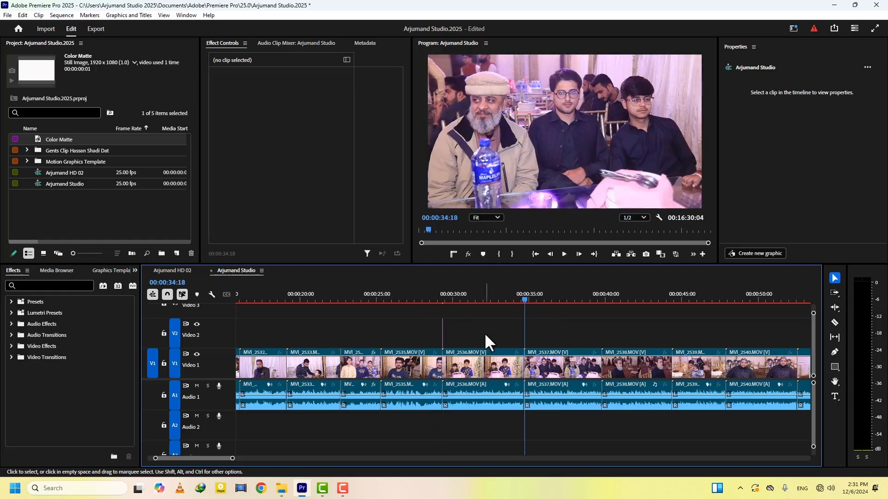
pyautogui.click(437, 297)
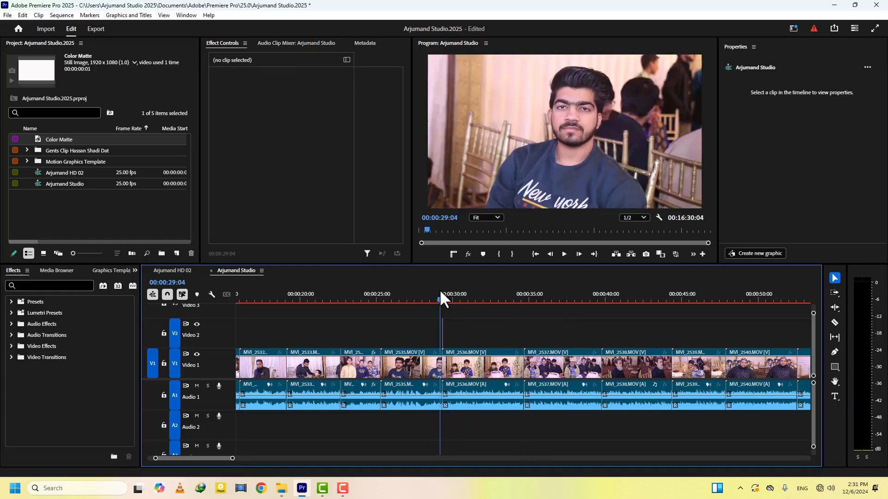
pyautogui.moveTo(465, 319); pyautogui.dragTo(428, 330)
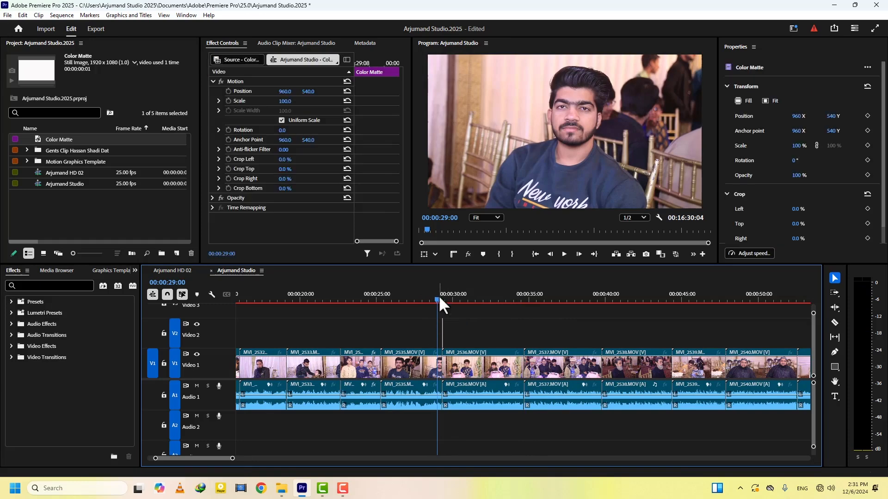
pyautogui.moveTo(438, 298); pyautogui.dragTo(464, 299)
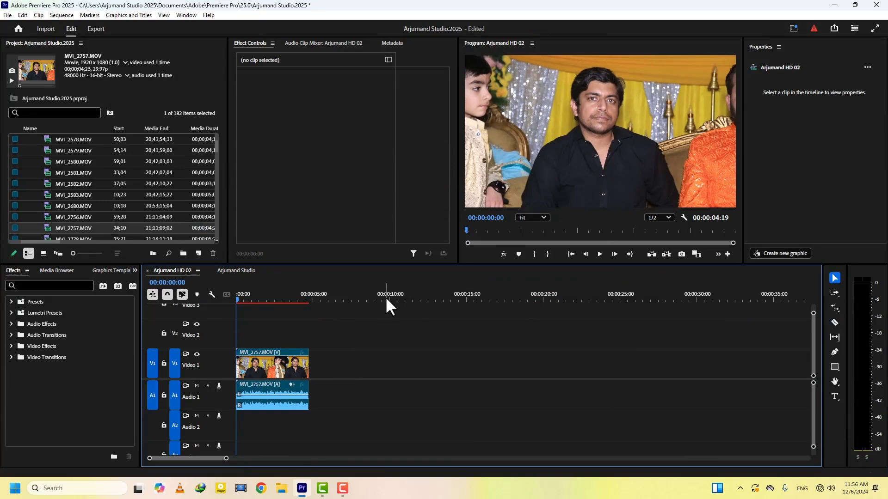
pyautogui.moveTo(245, 300); pyautogui.dragTo(391, 306)
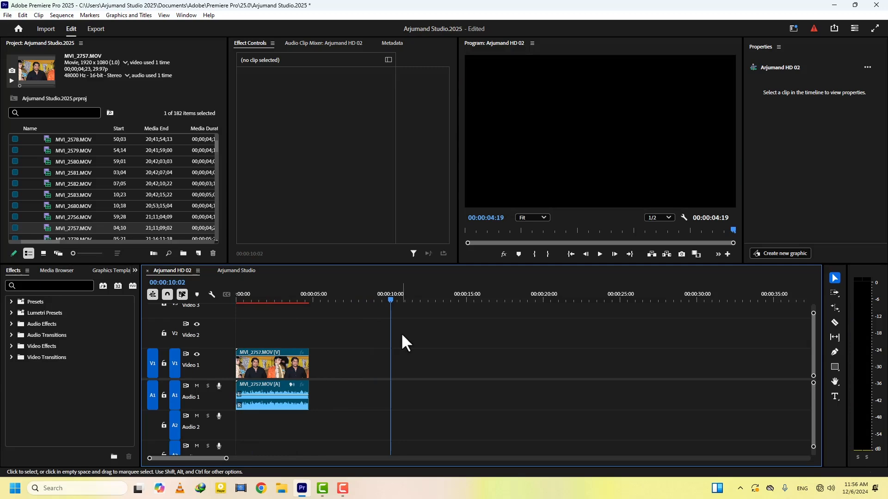
pyautogui.press('Left')
pyautogui.press('Left')
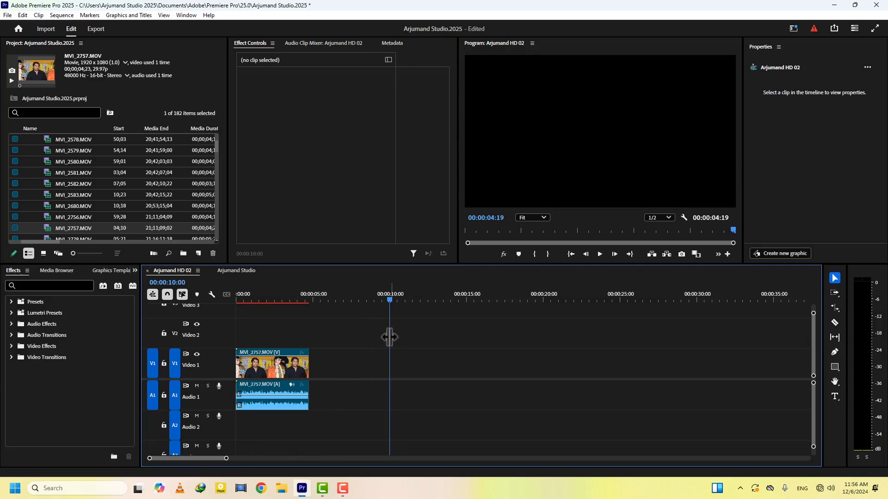
pyautogui.press('r')
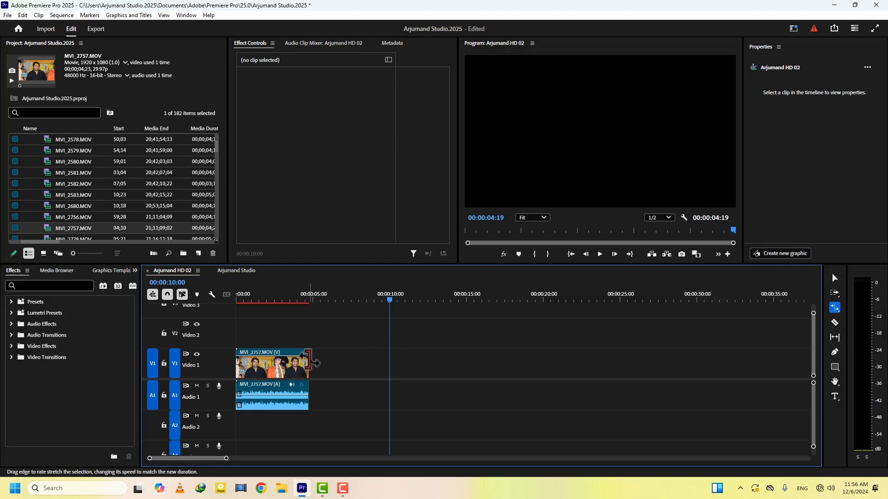
pyautogui.moveTo(309, 364); pyautogui.dragTo(390, 365)
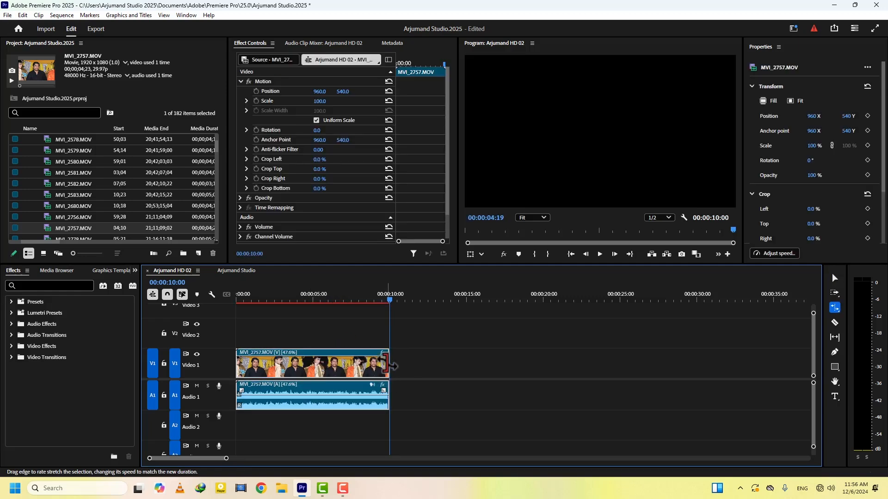
pyautogui.press('v')
pyautogui.click(311, 300)
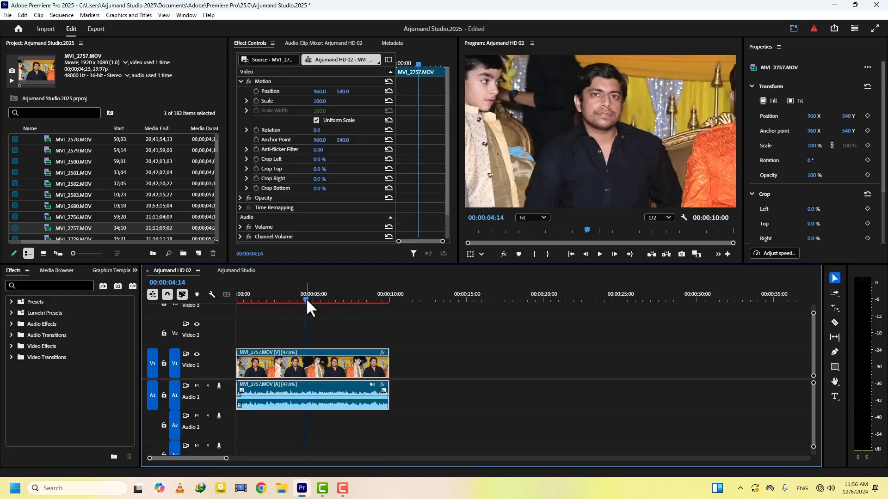
pyautogui.click(372, 301)
pyautogui.moveTo(372, 301)
pyautogui.mouseDown()
pyautogui.moveTo(399, 301)
pyautogui.moveTo(366, 301)
pyautogui.mouseUp()
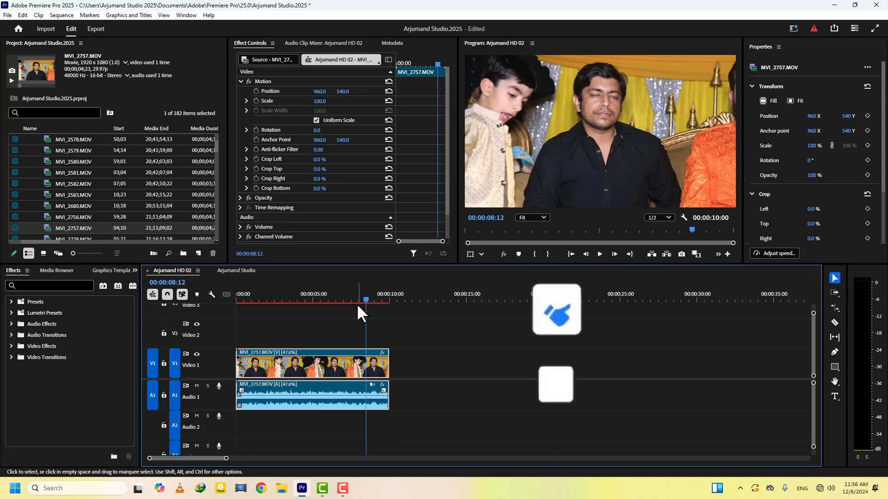
pyautogui.click(381, 318)
pyautogui.hotkey('ctrl', 'z')
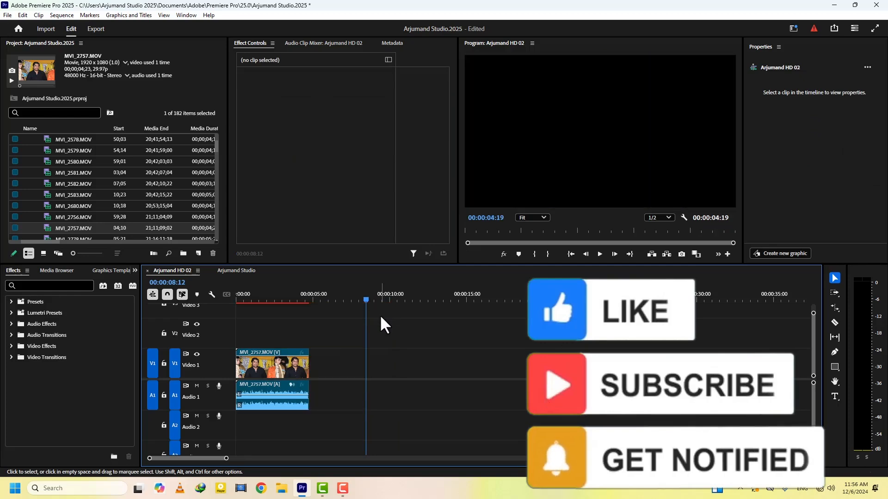
pyautogui.click(305, 299)
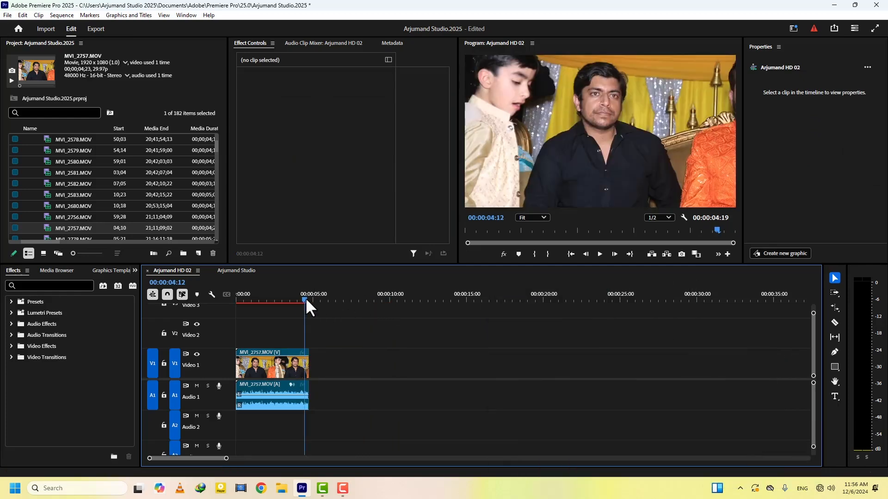
pyautogui.click(23, 16)
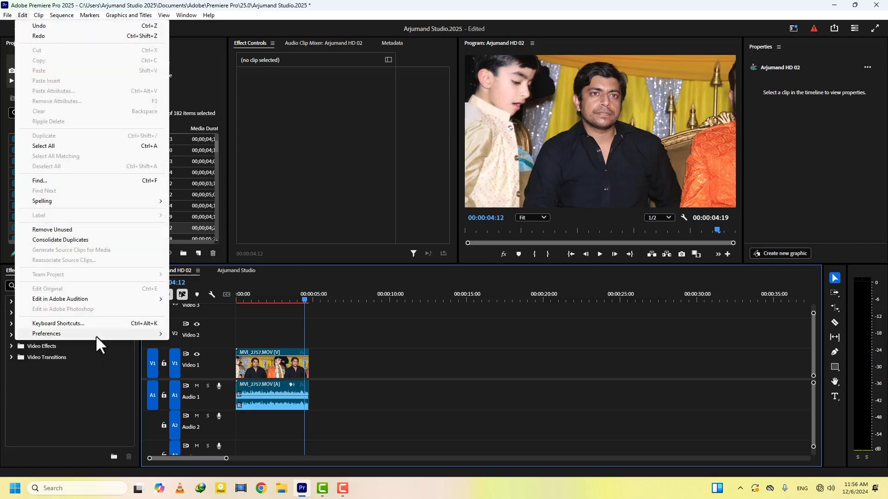
pyautogui.moveTo(98, 335)
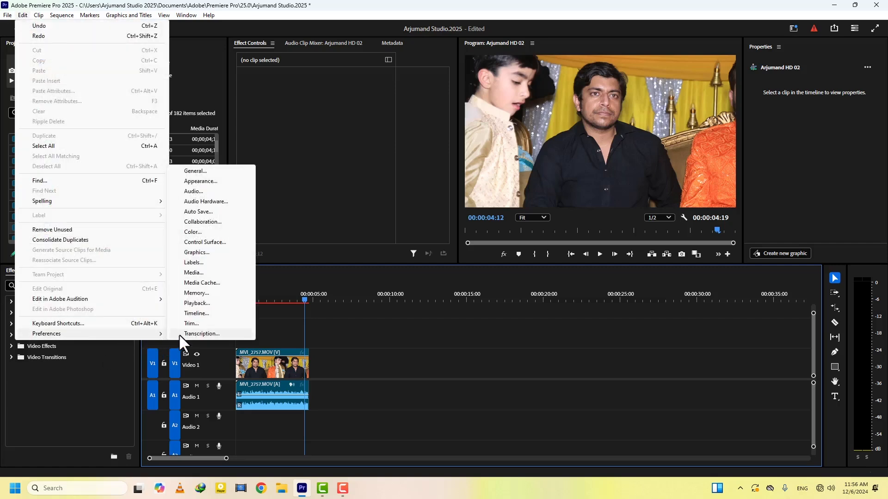
pyautogui.click(198, 304)
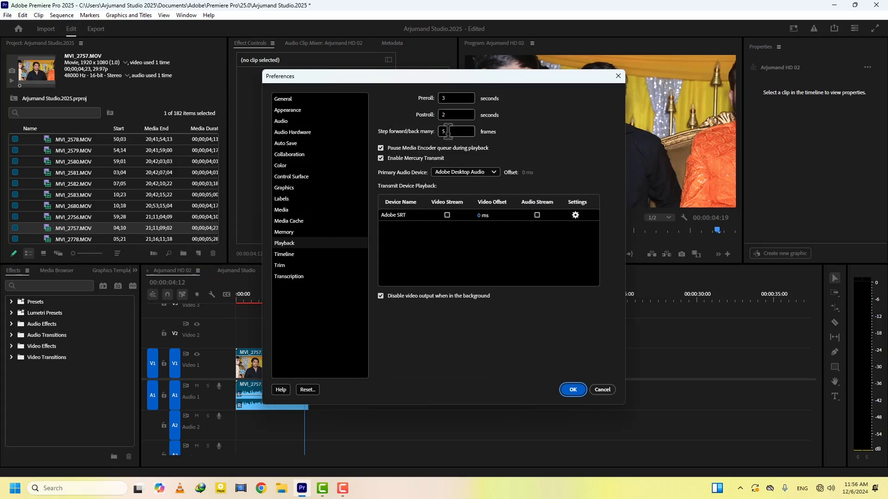
pyautogui.click(600, 391)
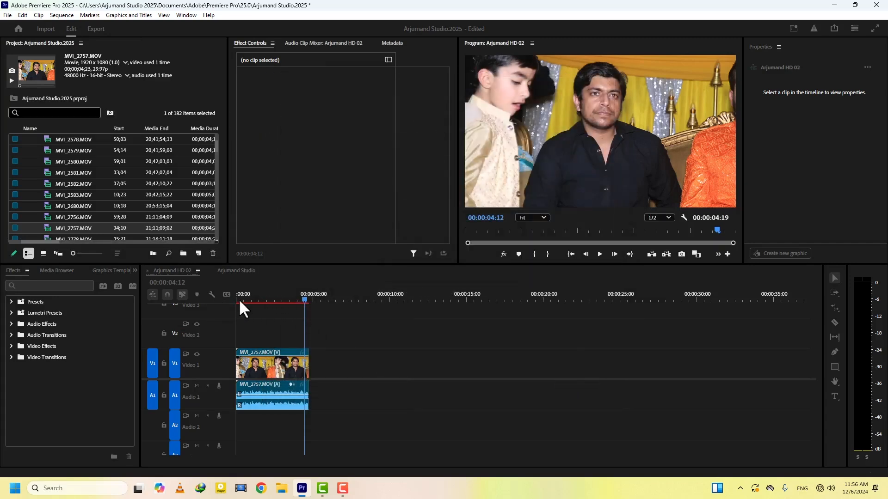
pyautogui.click(239, 299)
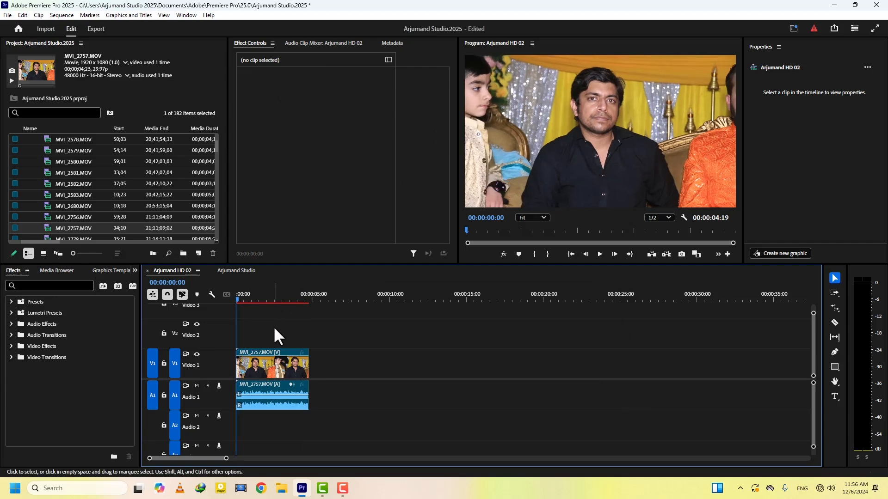
pyautogui.press('Right')
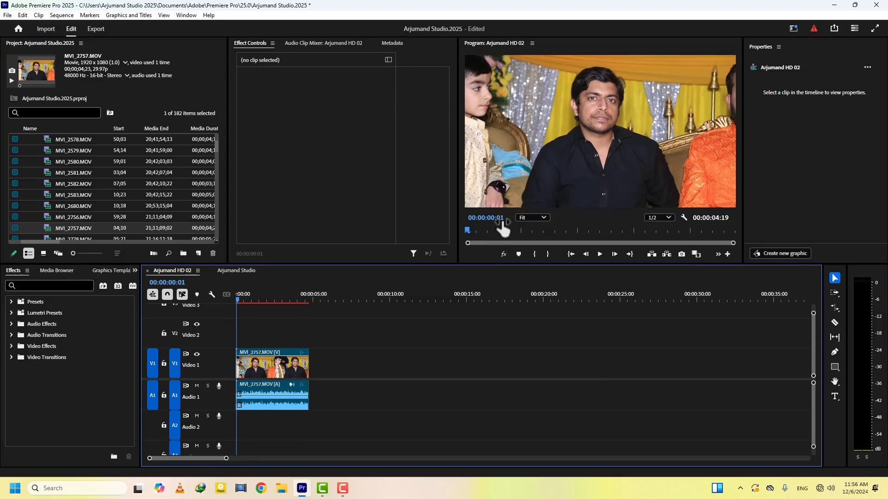
pyautogui.press('Right')
pyautogui.press('Right')
pyautogui.press('Right')
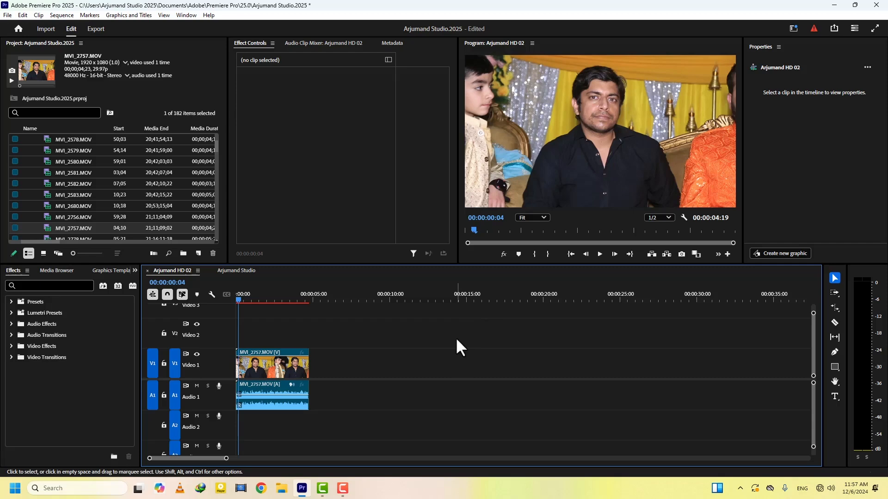
pyautogui.press('Right')
pyautogui.press('Right')
pyautogui.press('Right')
pyautogui.press('Right')
pyautogui.press('Right')
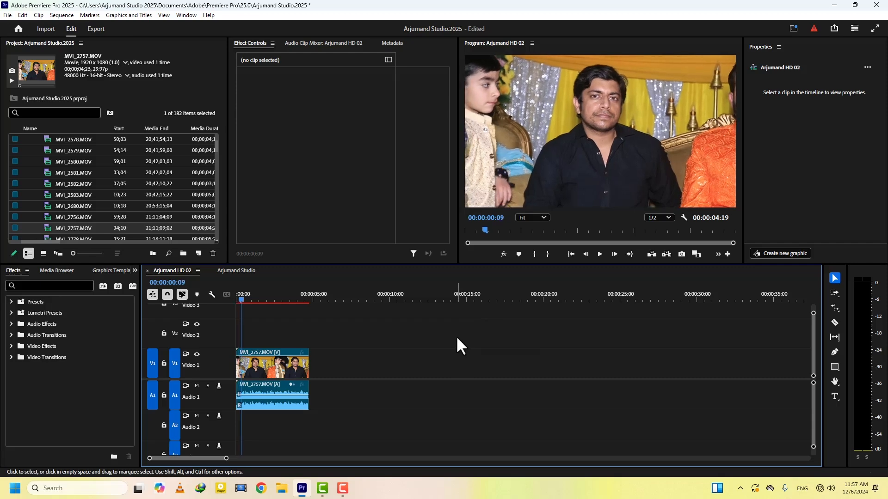
pyautogui.press('Right')
pyautogui.press('Right')
pyautogui.press('Right')
pyautogui.press('Right')
pyautogui.press('Right')
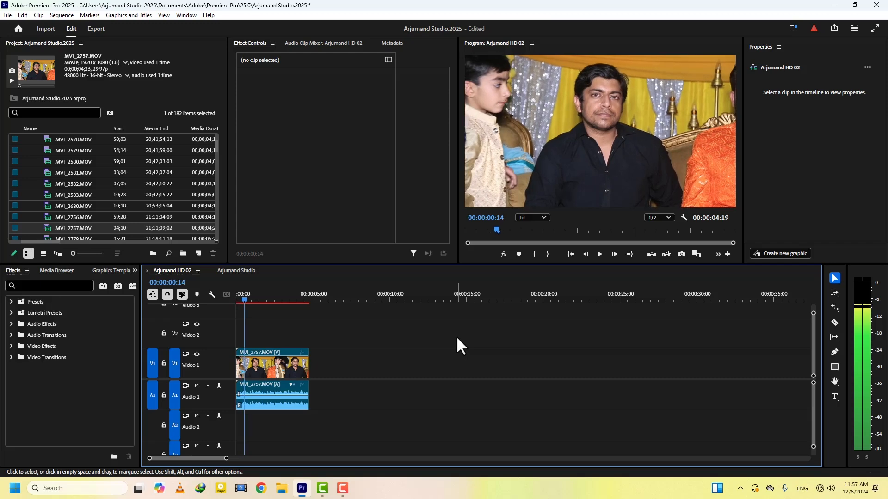
pyautogui.press('Right')
pyautogui.press('Right')
pyautogui.press('Right')
pyautogui.press('Right')
pyautogui.press('Right')
pyautogui.press('Right')
pyautogui.press('Right')
pyautogui.press('Right')
pyautogui.press('Right')
pyautogui.press('Right')
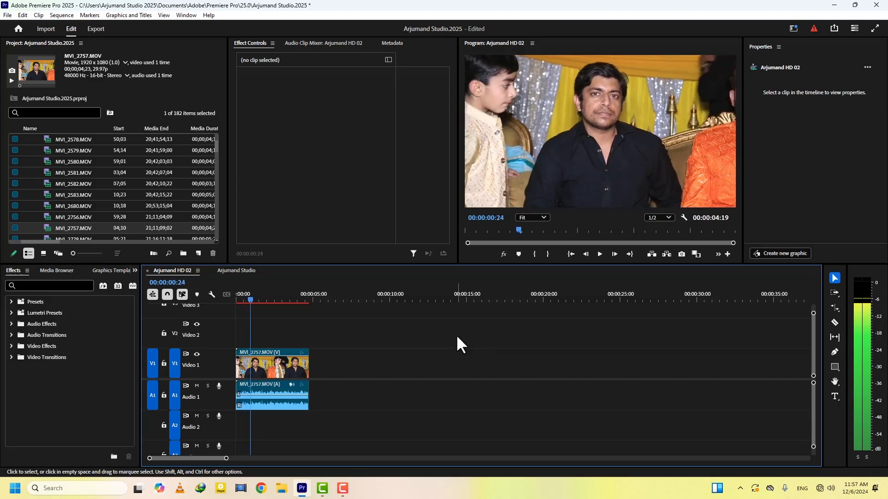
pyautogui.press('Home')
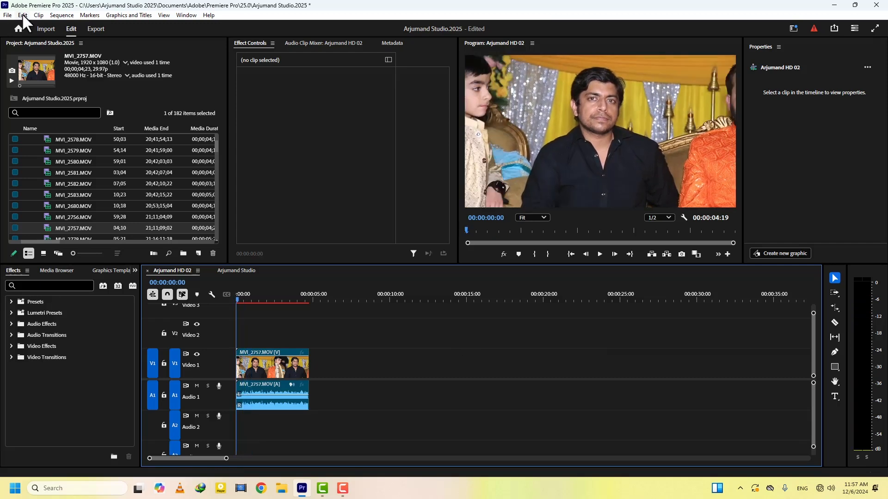
pyautogui.click(22, 13)
pyautogui.moveTo(159, 335)
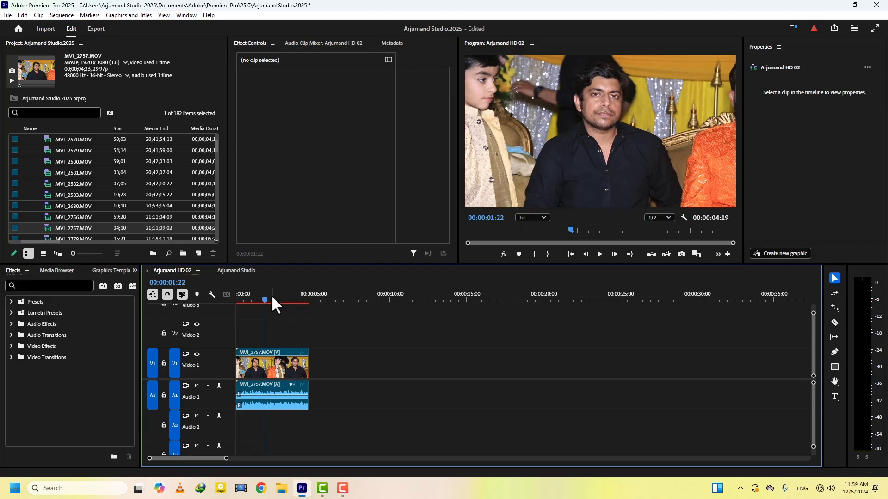
pyautogui.moveTo(266, 300); pyautogui.dragTo(228, 297)
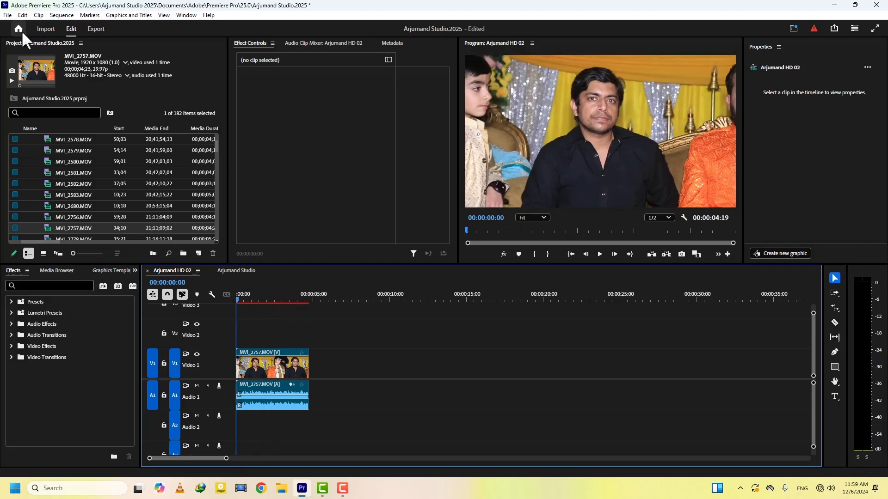
pyautogui.click(19, 15)
pyautogui.moveTo(80, 334)
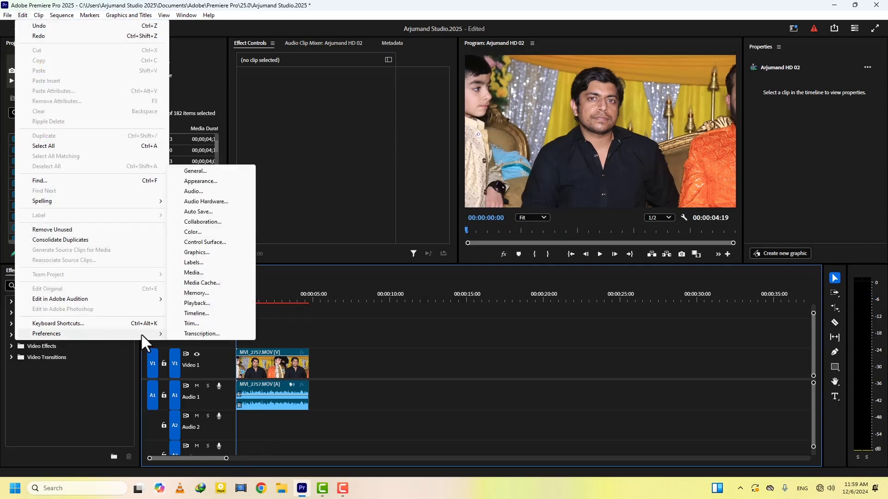
pyautogui.click(198, 304)
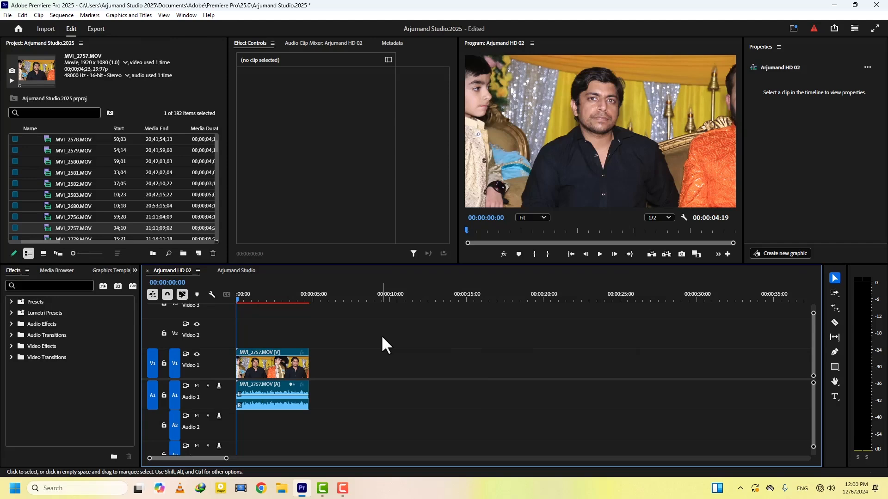
pyautogui.press('space')
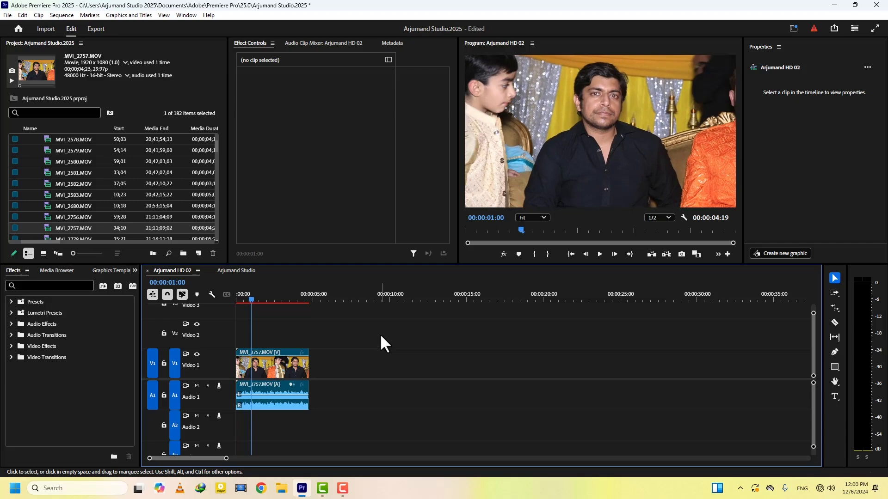
pyautogui.press('Home')
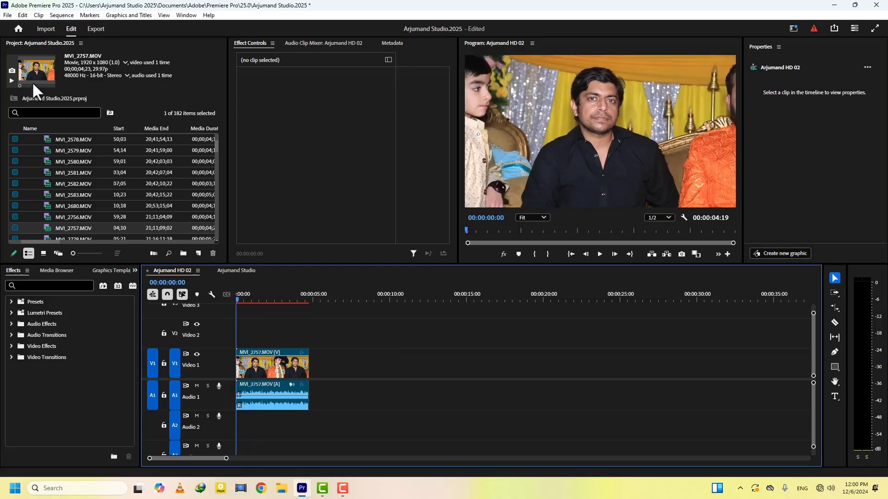
# In Preferences > Playback, set Step forward/back many to 25 frames
pyautogui.click(22, 14)
pyautogui.moveTo(160, 334)
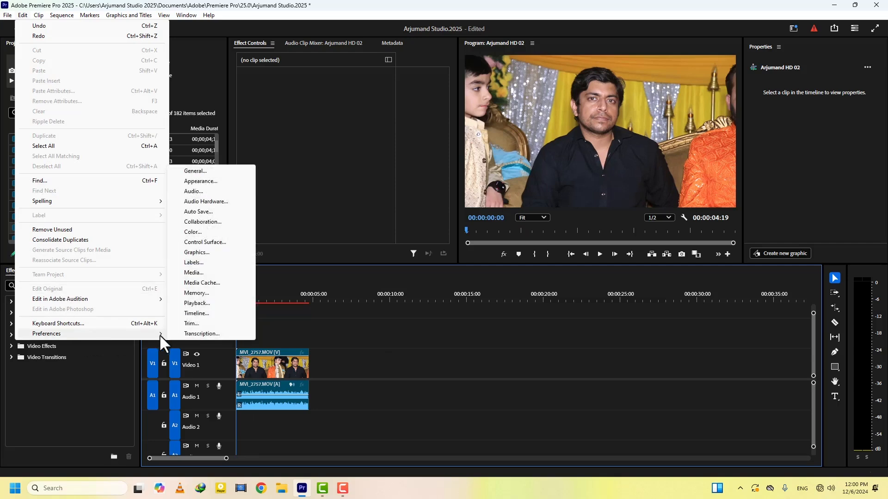
pyautogui.click(197, 303)
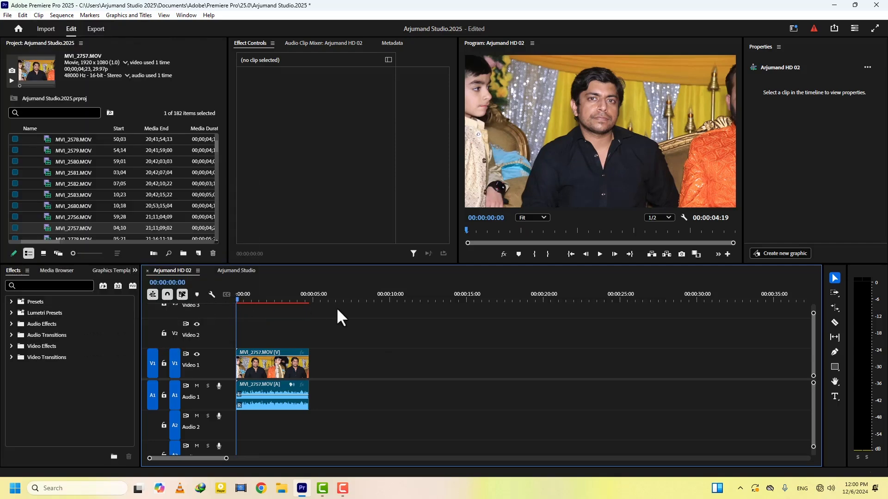
pyautogui.click(442, 131)
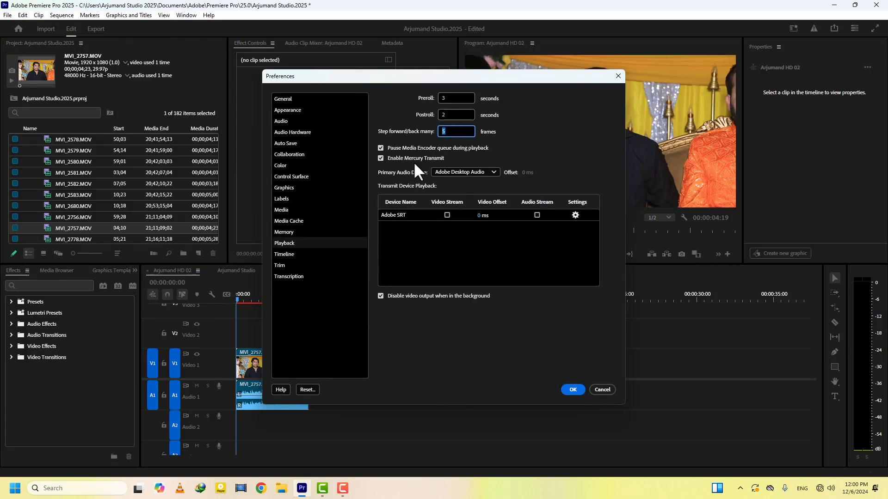
pyautogui.write('250')
pyautogui.click(573, 389)
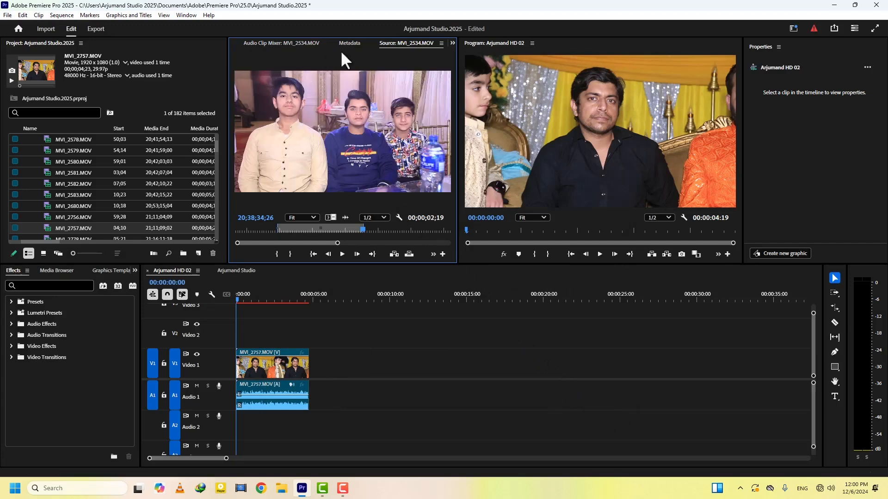
# Close the Source monitor panel, select MVI_2757 in the sequence and return the playhead to the start
pyautogui.rightClick(395, 43)
pyautogui.click(412, 47)
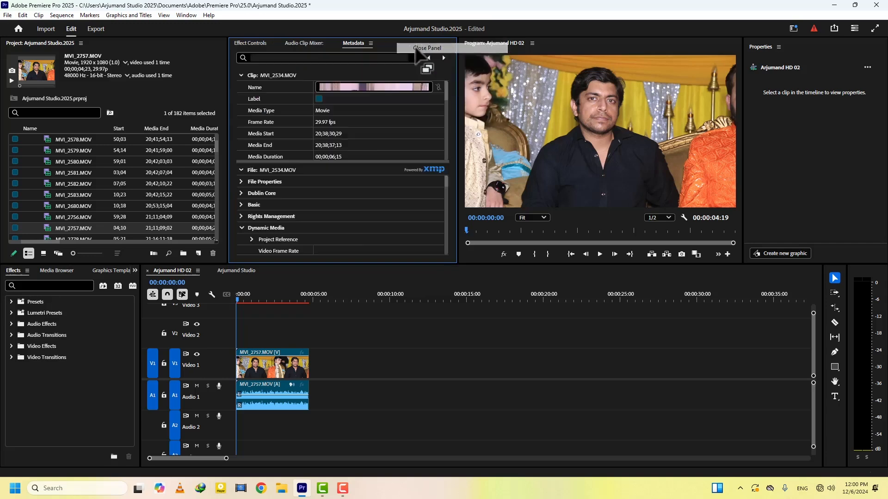
pyautogui.click(275, 299)
pyautogui.click(272, 351)
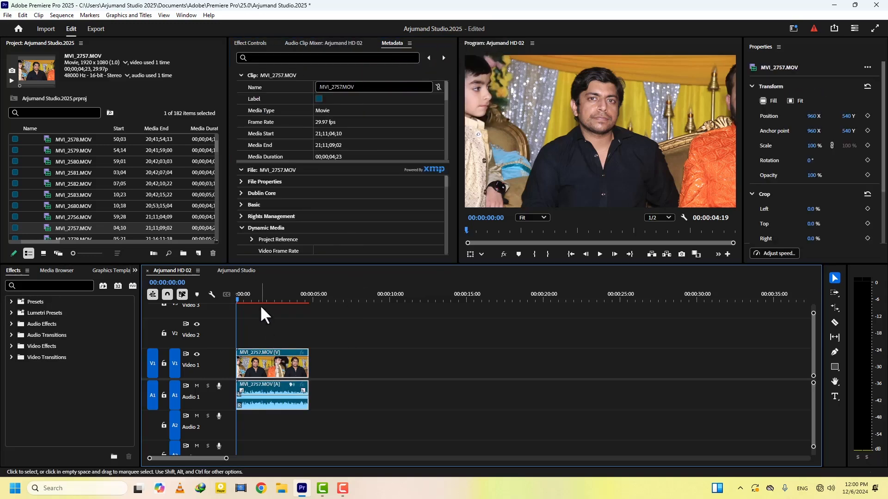
pyautogui.click(266, 298)
pyautogui.moveTo(267, 294); pyautogui.dragTo(210, 284)
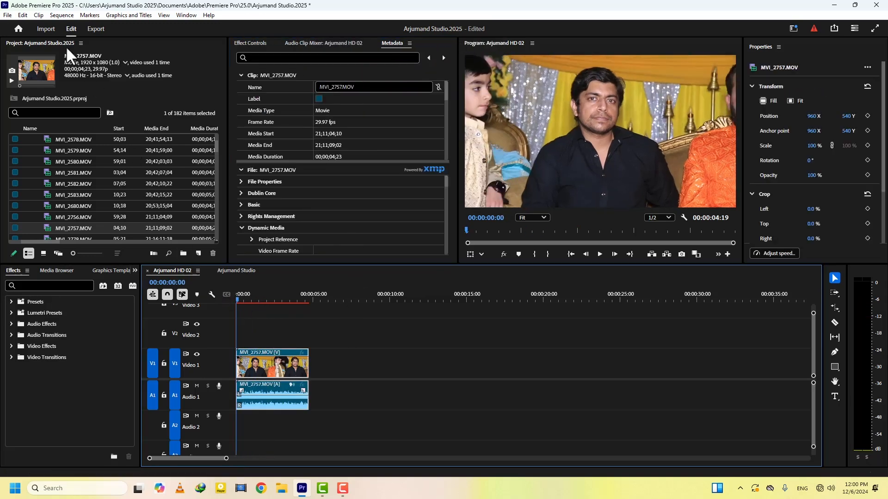
pyautogui.click(22, 15)
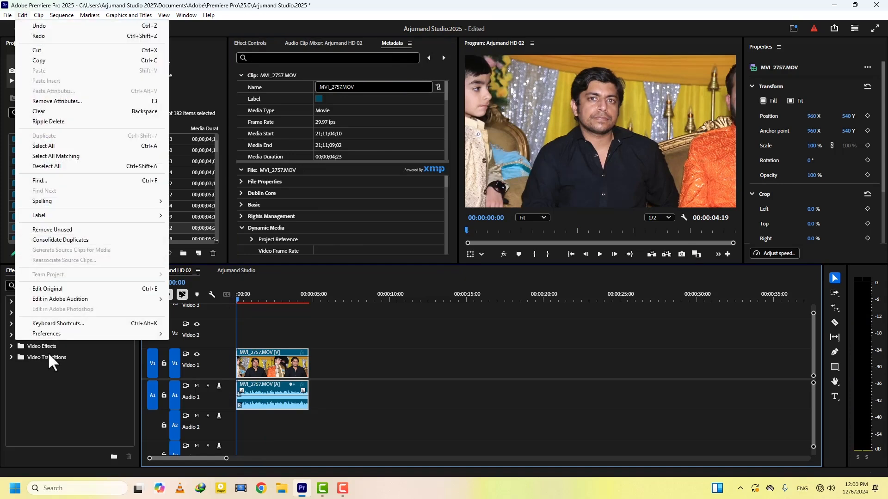
pyautogui.click(60, 324)
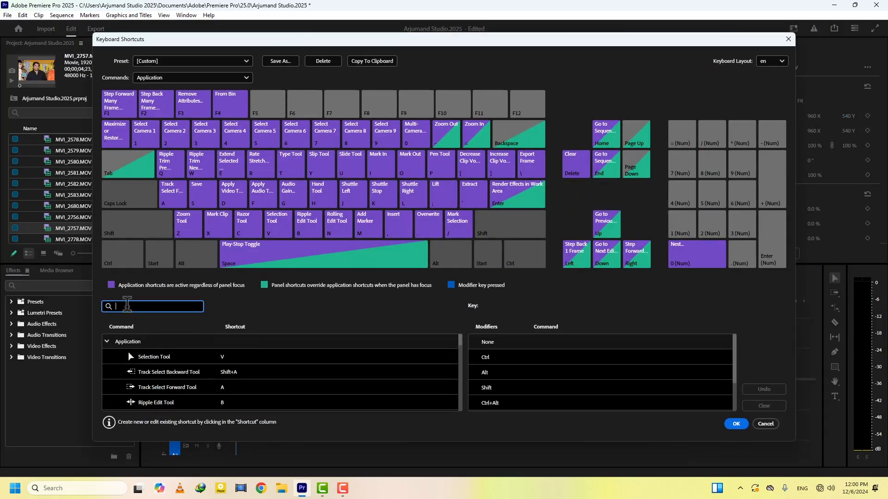
pyautogui.write('ste')
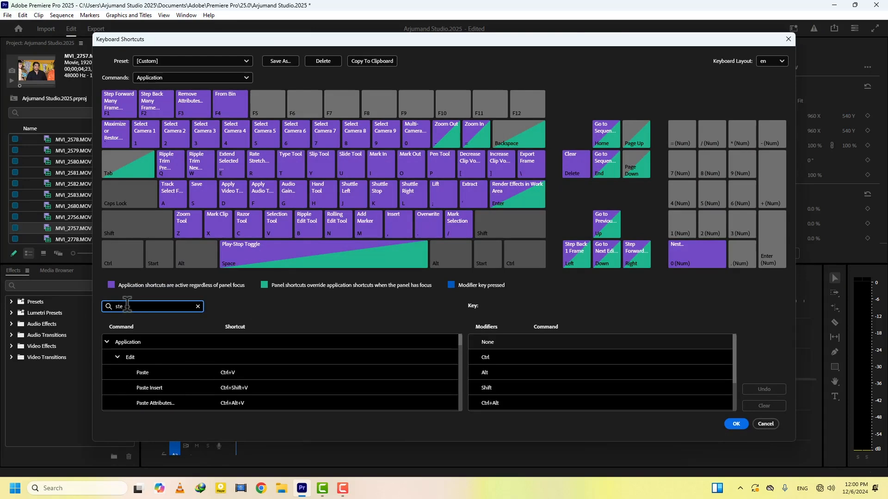
pyautogui.write('p')
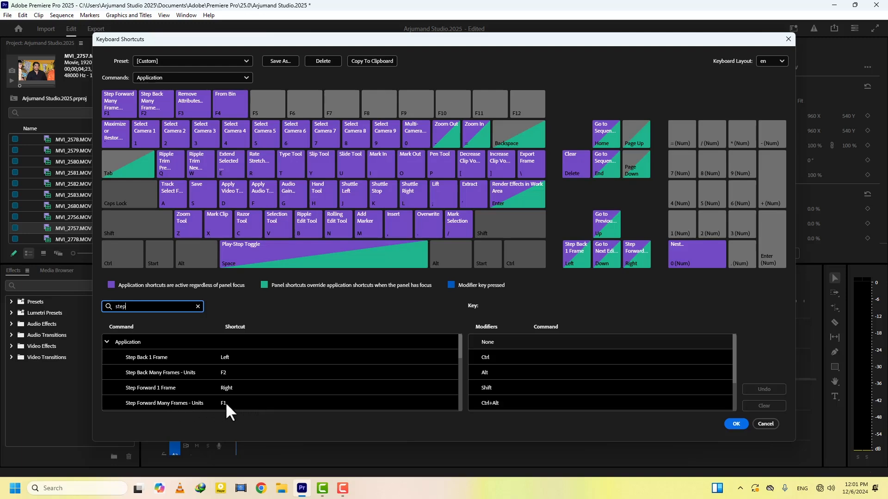
pyautogui.click(736, 424)
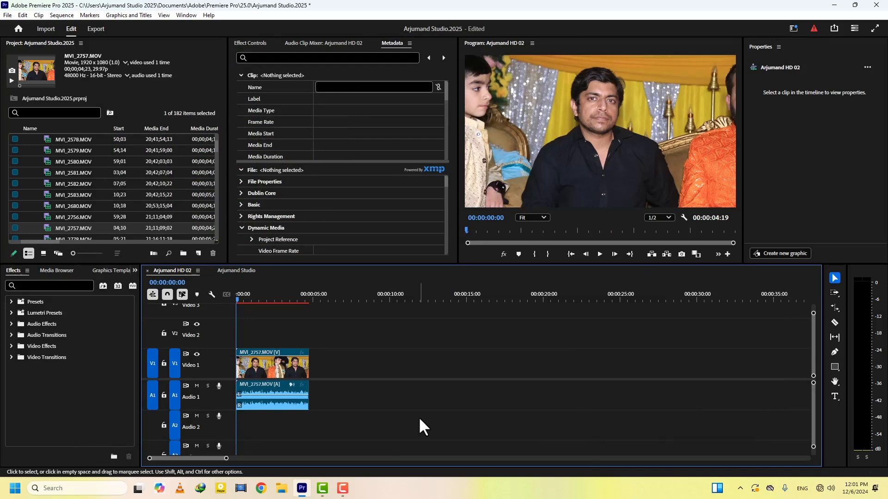
# Rate-stretch MVI_2757.MOV so it ends at 00:00:10:00, at 47.6% speed
pyautogui.hotkey('shift', 'Right')
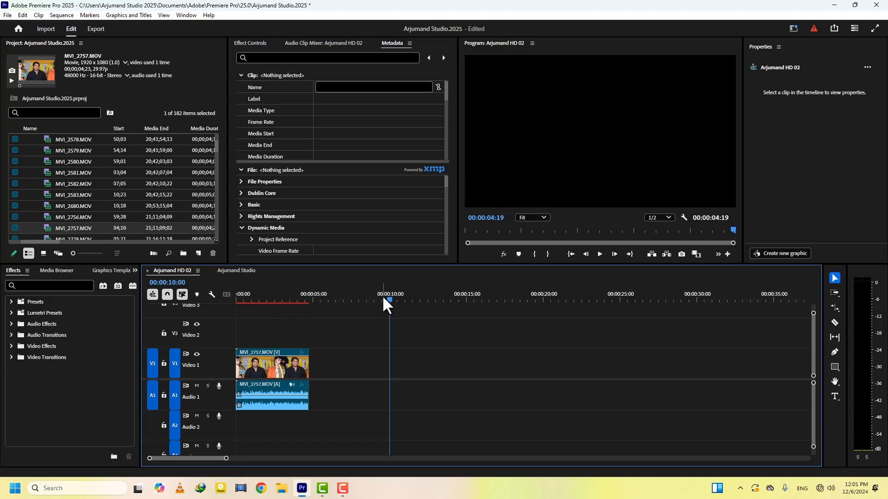
pyautogui.press('r')
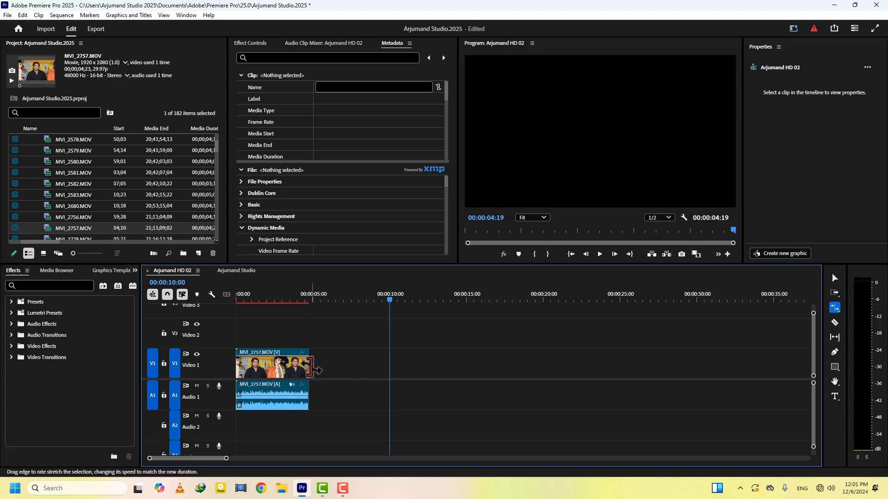
pyautogui.moveTo(308, 363); pyautogui.dragTo(388, 362)
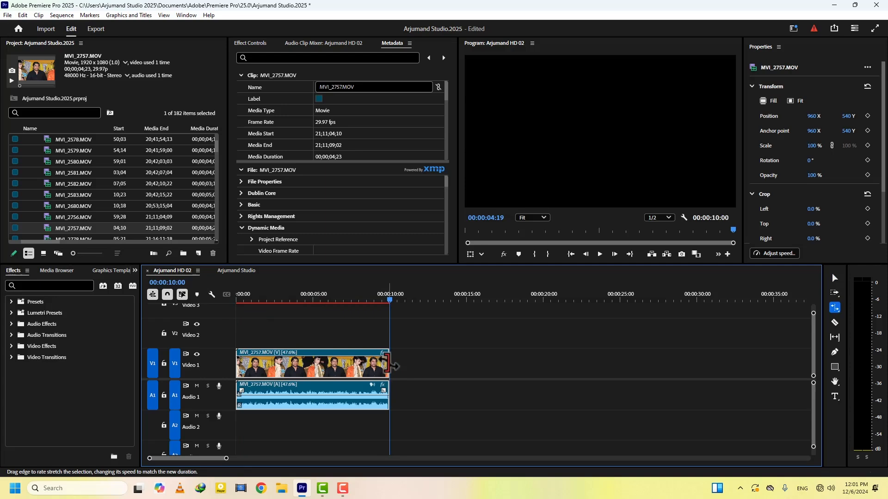
pyautogui.press('v')
# Delete the stretched MVI_2757 clip and place MVI_2756.MOV at the sequence start
pyautogui.click(317, 300)
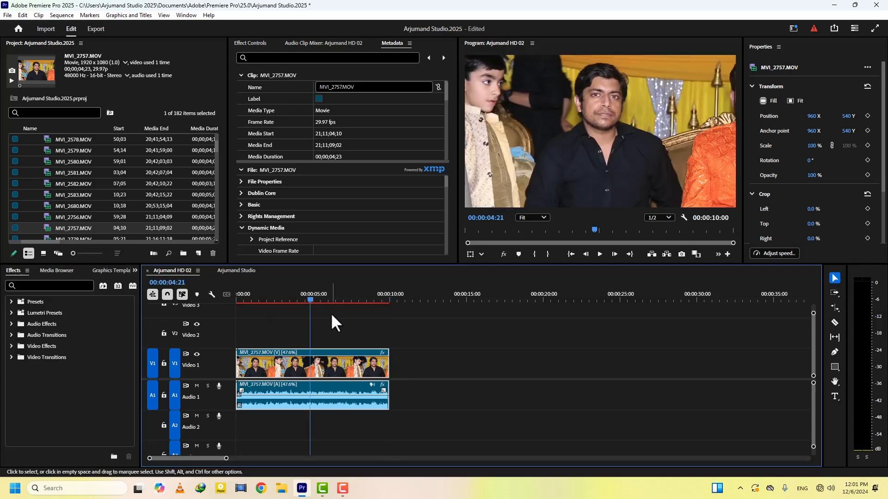
pyautogui.press('Delete')
pyautogui.moveTo(54, 217); pyautogui.dragTo(222, 364)
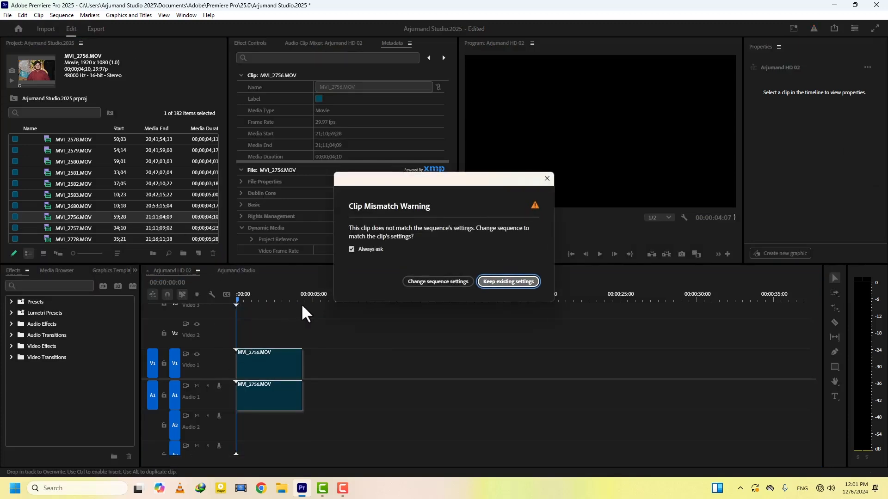
# Keep the sequence's existing settings for MVI_2756.MOV and preview the clip from the start
pyautogui.press('Return')
pyautogui.click(270, 296)
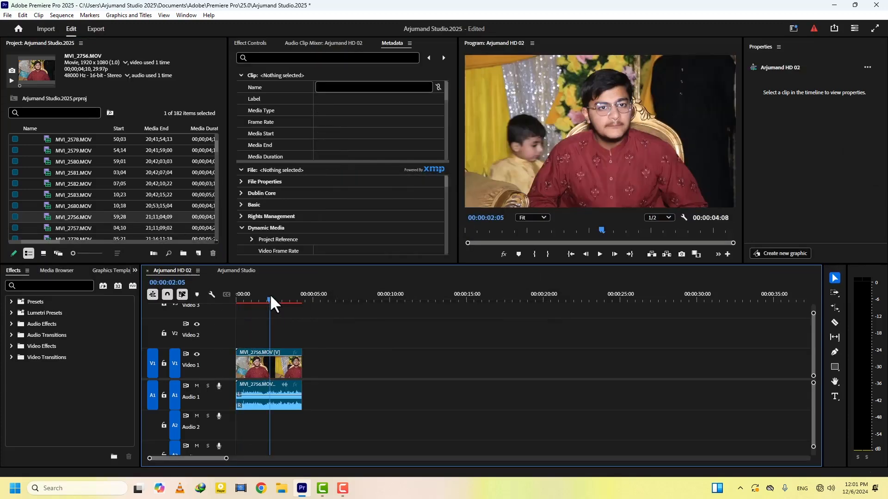
pyautogui.press('Home')
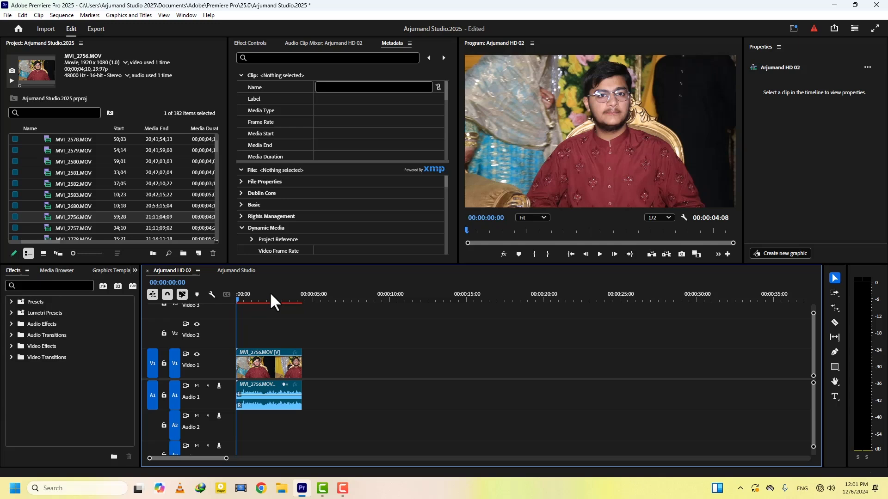
# Rate-stretch MVI_2756.MOV's end toward the 10-second mark
pyautogui.press('End')
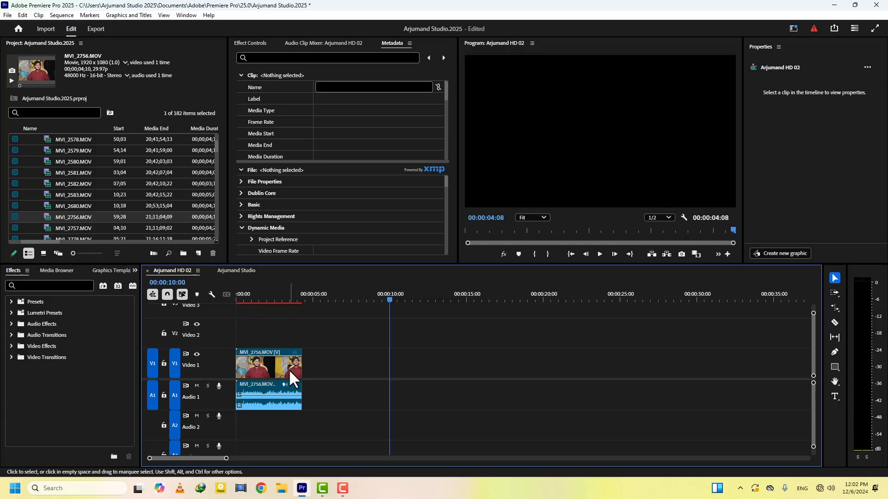
pyautogui.press('r')
pyautogui.moveTo(302, 365); pyautogui.dragTo(383, 358)
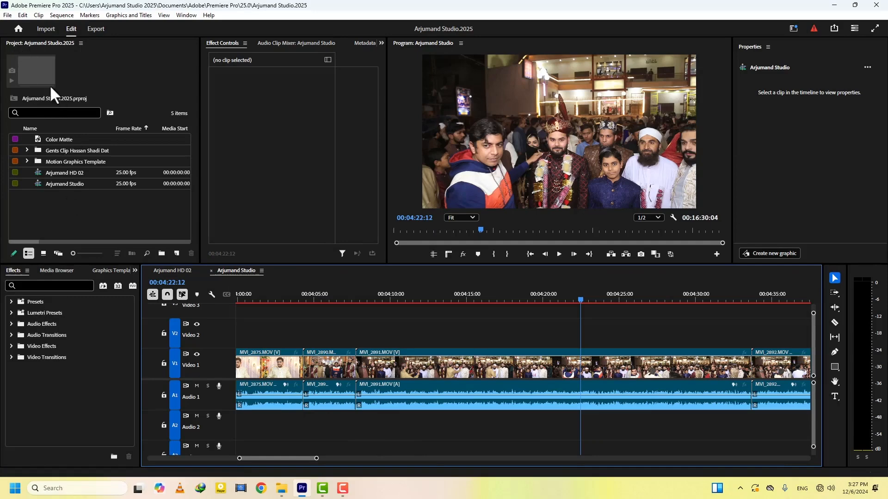
# Reset the Editing workspace to its saved layout, restoring the Source monitor
pyautogui.click(794, 29)
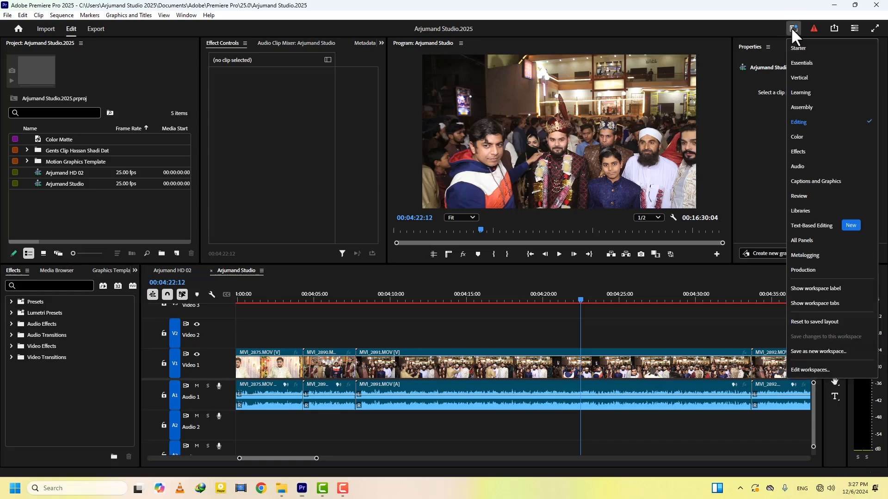
pyautogui.click(836, 321)
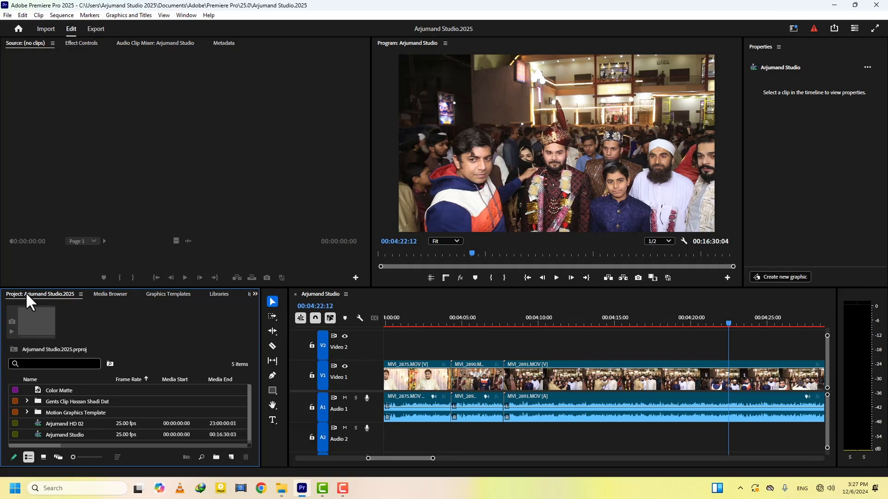
# Move the Project panel to the upper-left group, then reset the workspace to its saved layout
pyautogui.moveTo(26, 291); pyautogui.dragTo(16, 223)
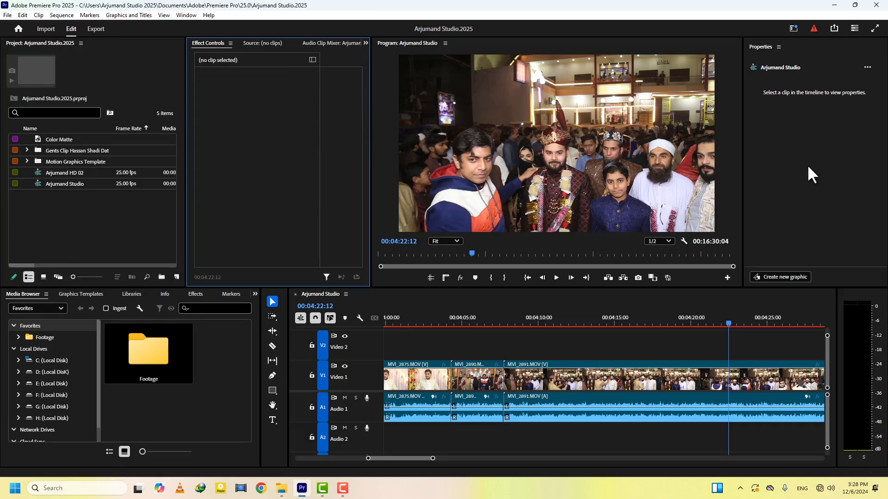
pyautogui.click(794, 30)
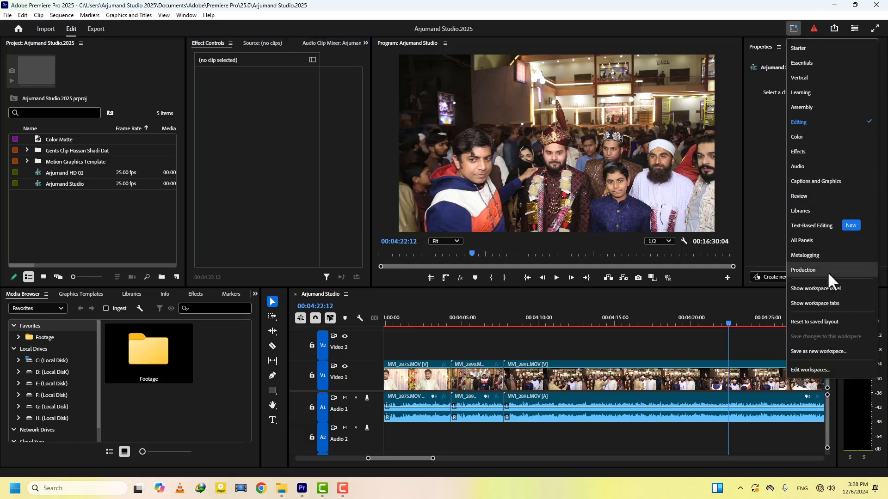
pyautogui.click(815, 321)
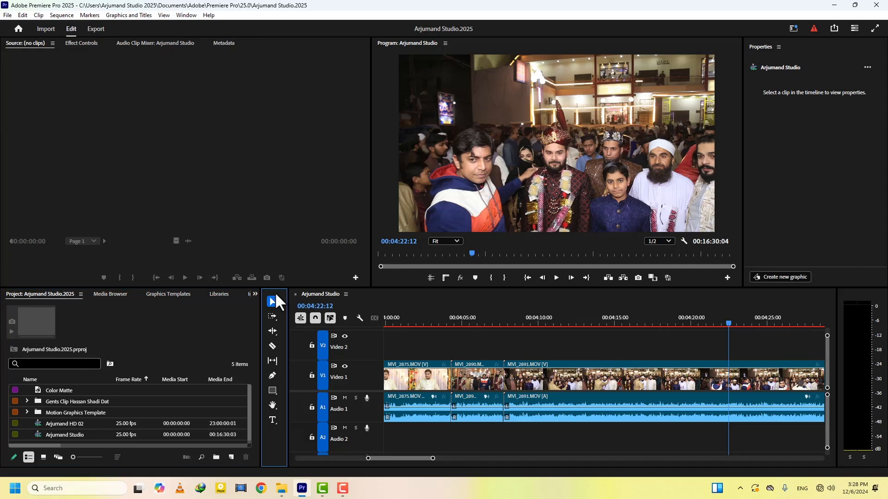
# Dock the Tools panel at the timeline's right edge, widen the timeline, and move the Project panel upper-left
pyautogui.moveTo(276, 295); pyautogui.dragTo(835, 323)
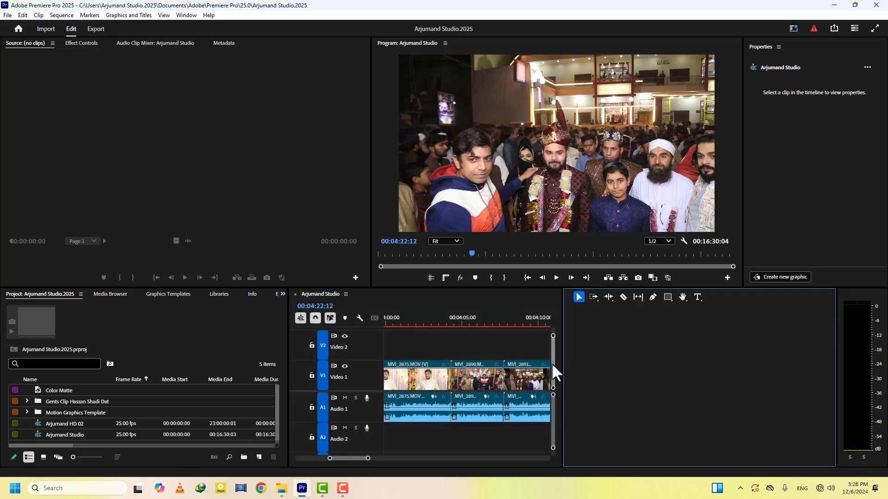
pyautogui.moveTo(562, 359); pyautogui.dragTo(816, 332)
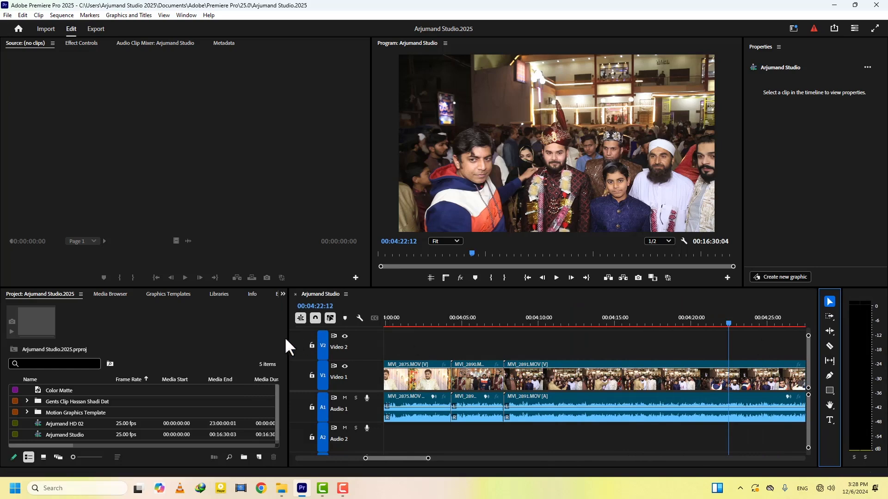
pyautogui.moveTo(288, 338); pyautogui.dragTo(167, 338)
pyautogui.moveTo(40, 294); pyautogui.dragTo(18, 161)
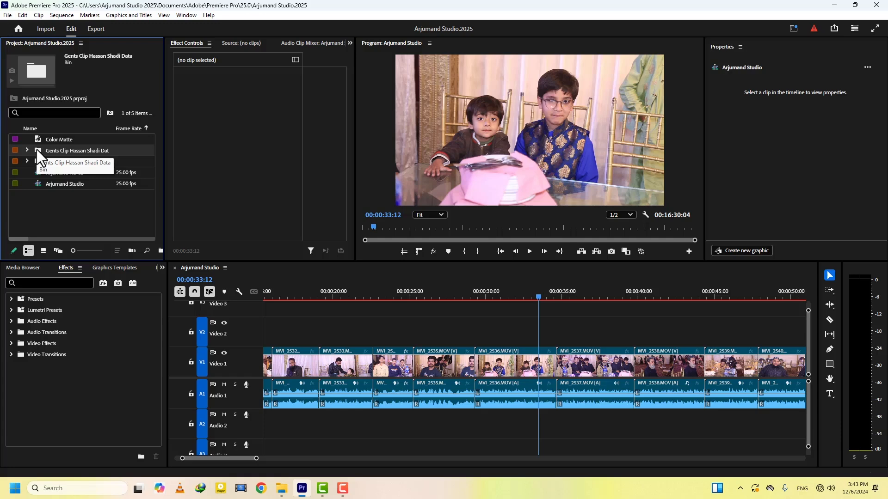
pyautogui.doubleClick(37, 149)
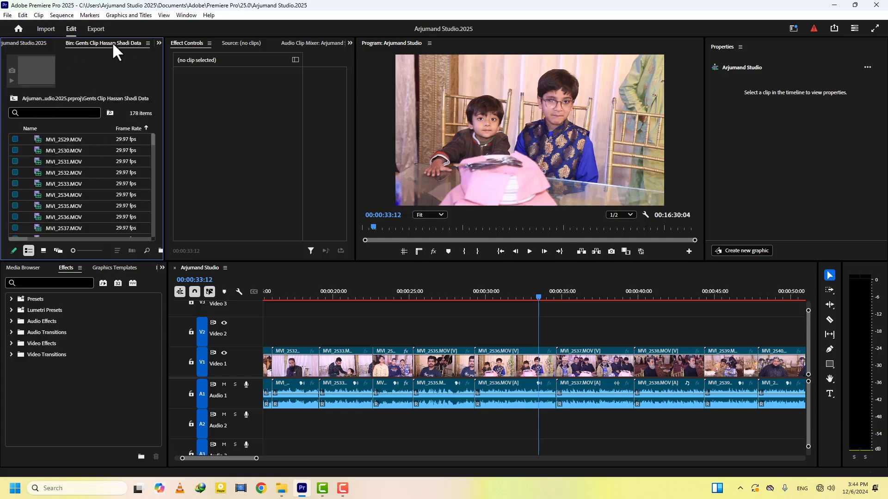
pyautogui.rightClick(113, 42)
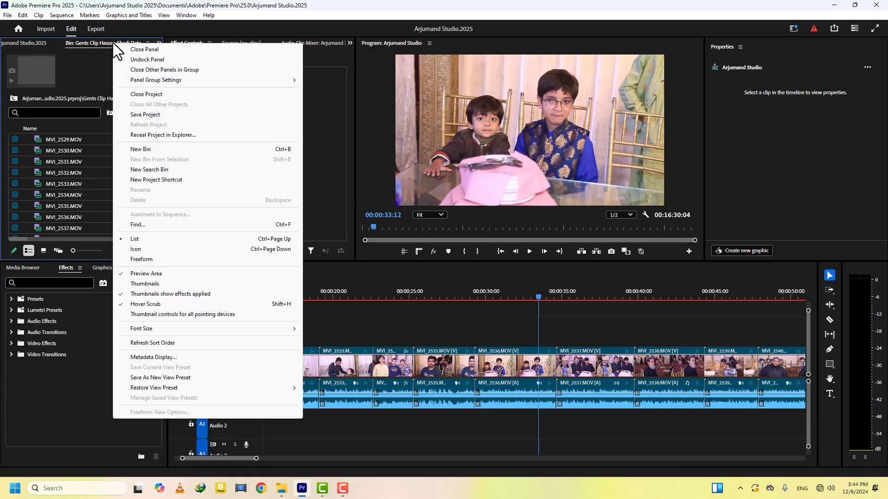
pyautogui.click(140, 48)
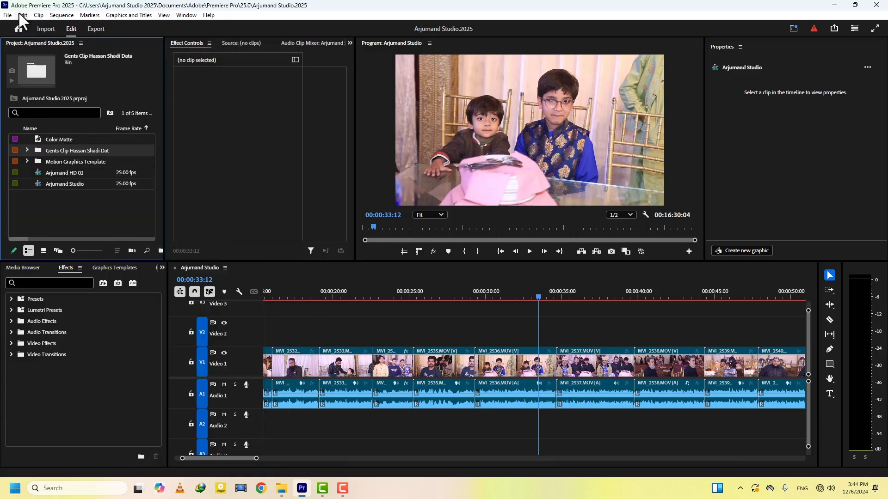
# Set General preference Bins Double-click to Open in new window, then open the gents' bin as a floating window
pyautogui.click(21, 15)
pyautogui.moveTo(90, 333)
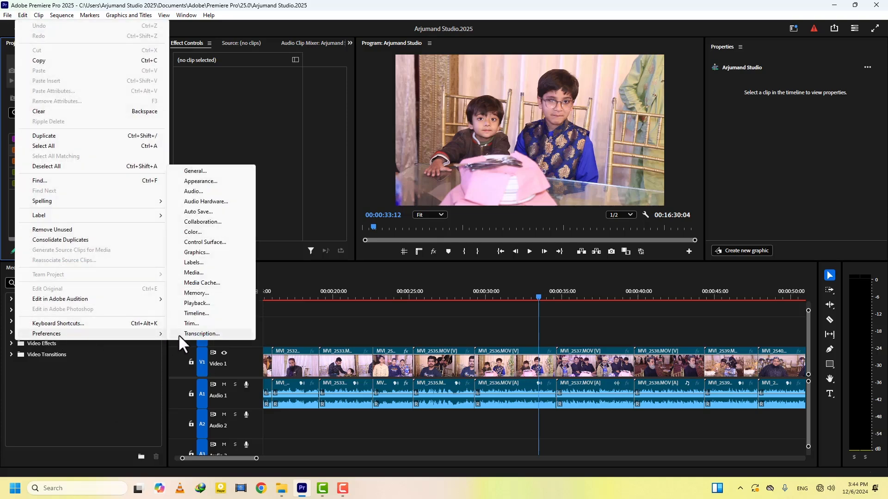
pyautogui.click(198, 171)
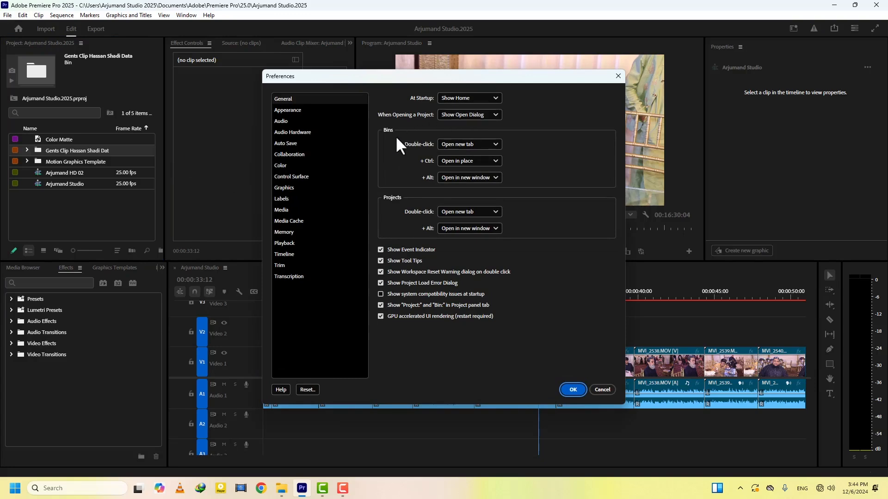
pyautogui.click(460, 144)
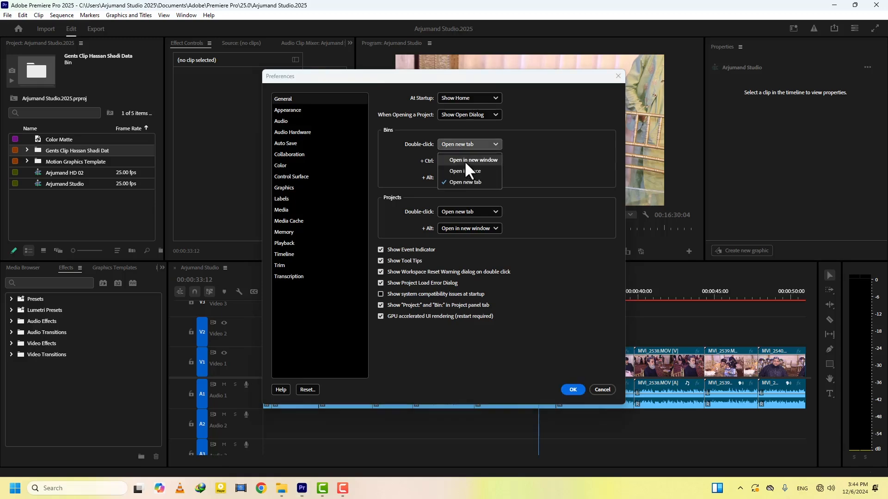
pyautogui.click(465, 160)
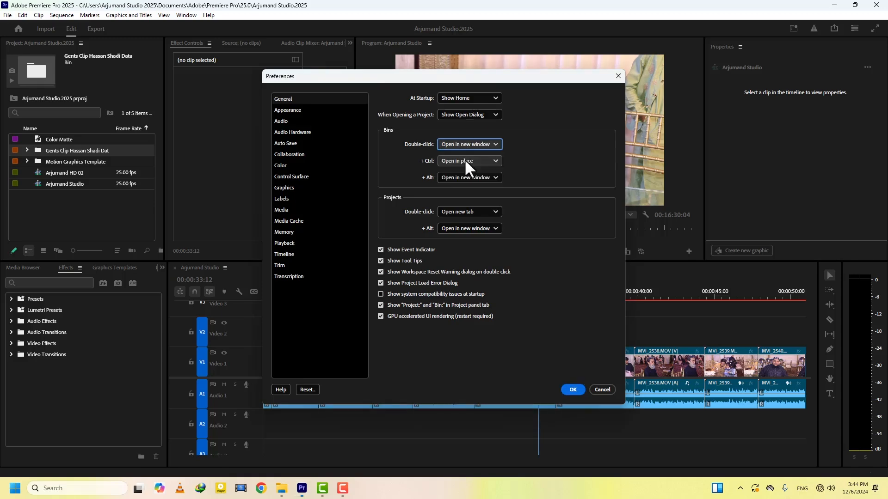
pyautogui.click(572, 390)
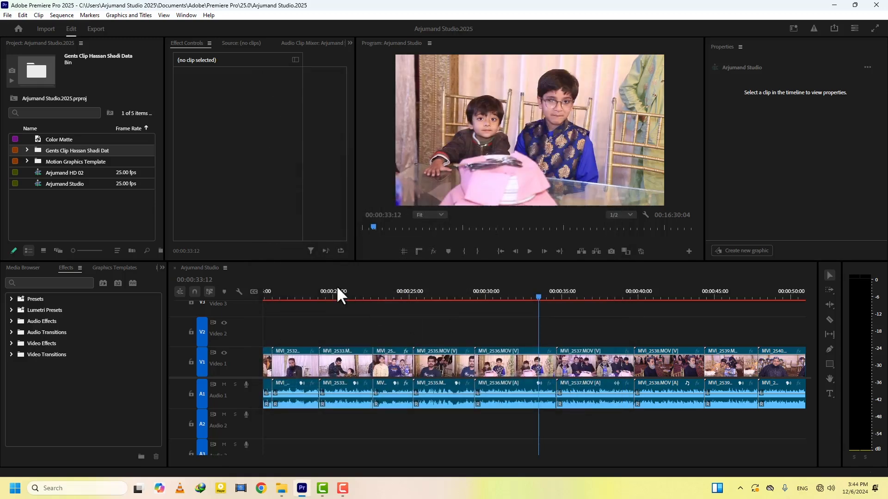
pyautogui.doubleClick(39, 150)
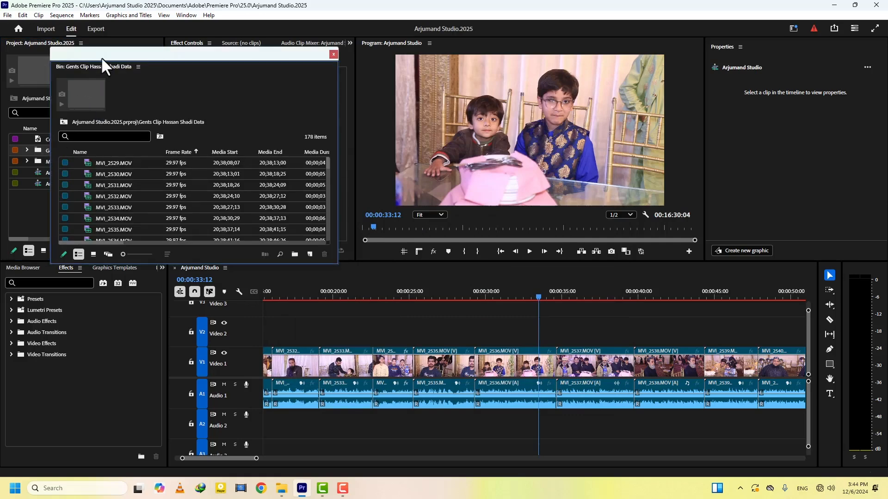
pyautogui.moveTo(101, 57); pyautogui.dragTo(210, 65)
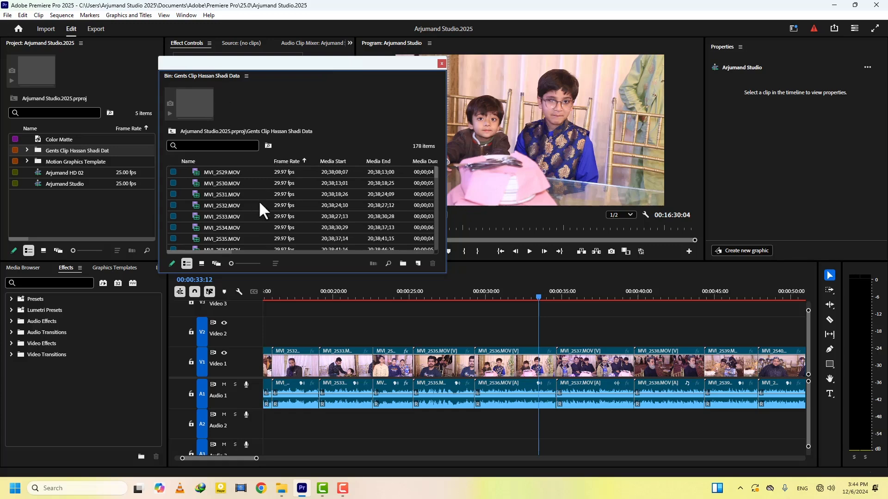